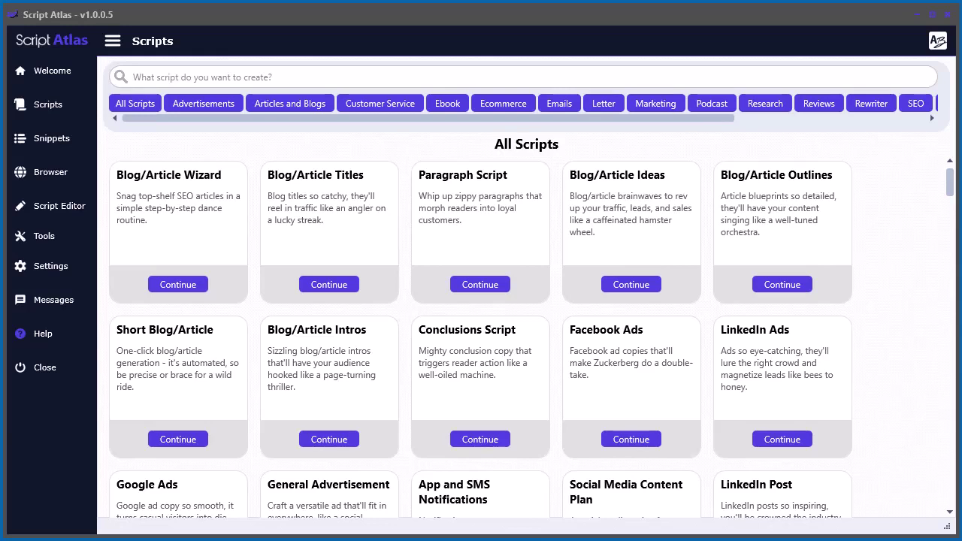
Step: Open the script library, collapse the side navigation to icons, and list all scripts
{"action": "left_click", "coordinate": [50, 117]}
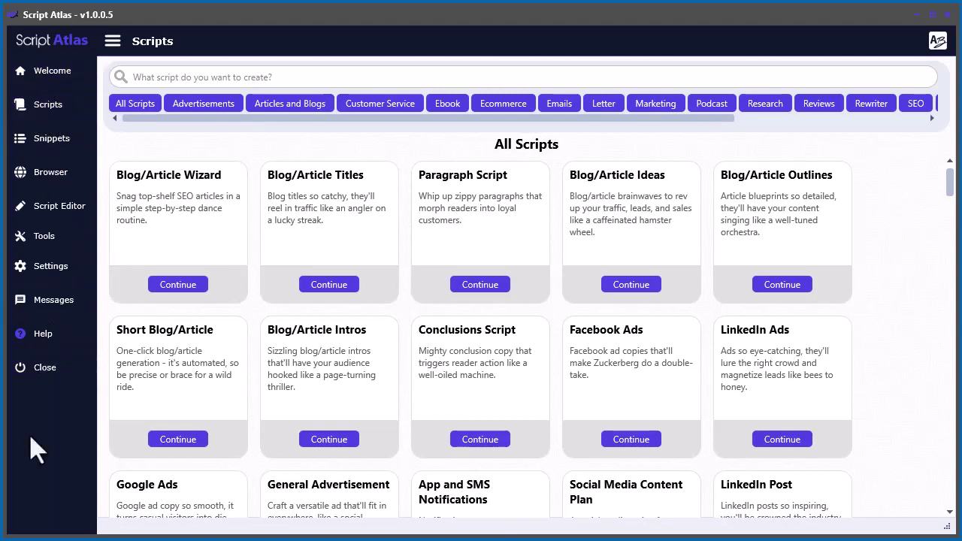
{"action": "left_click", "coordinate": [115, 36]}
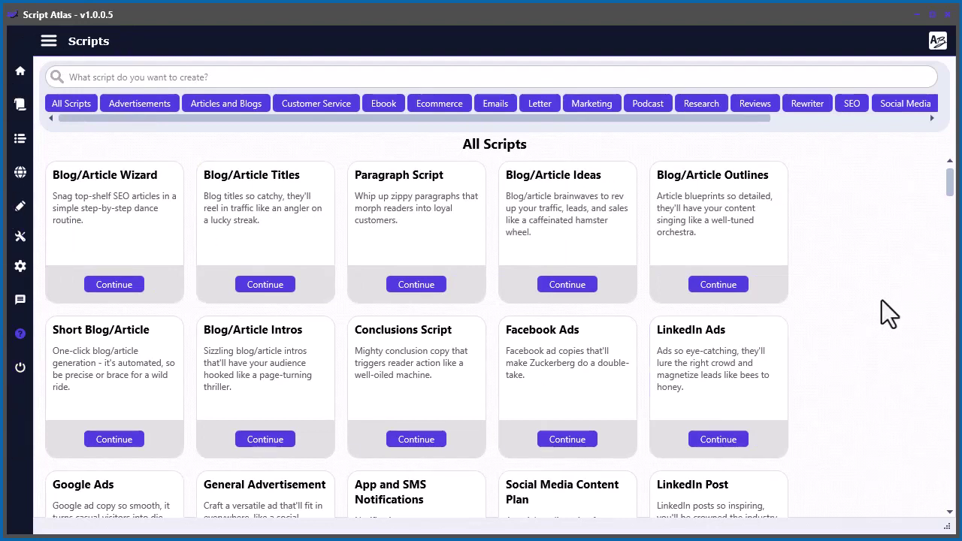
{"action": "left_click", "coordinate": [71, 107]}
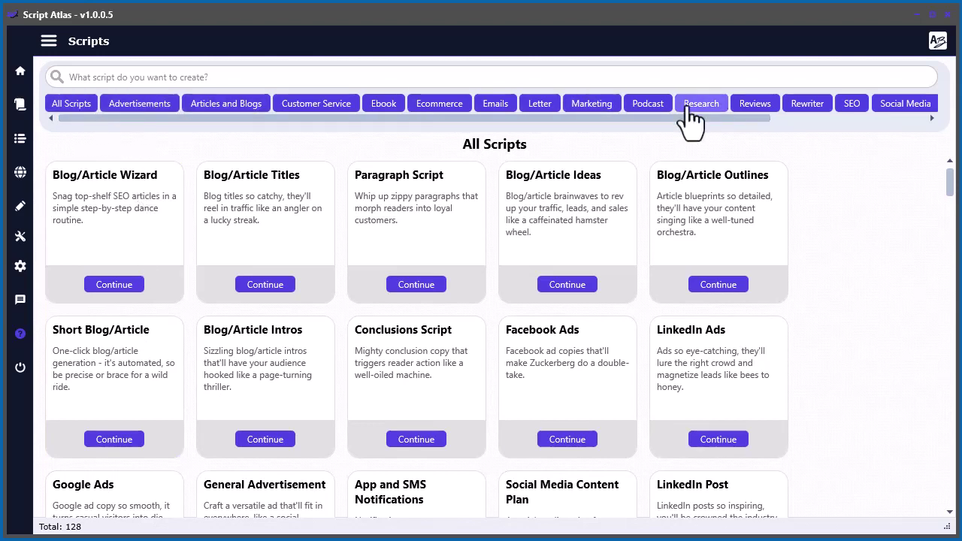
Step: Browse the Advertisements, Articles and Blogs, Customer Service, Ebook, Ecommerce, Emails and Letter script categories
{"action": "left_click", "coordinate": [134, 109]}
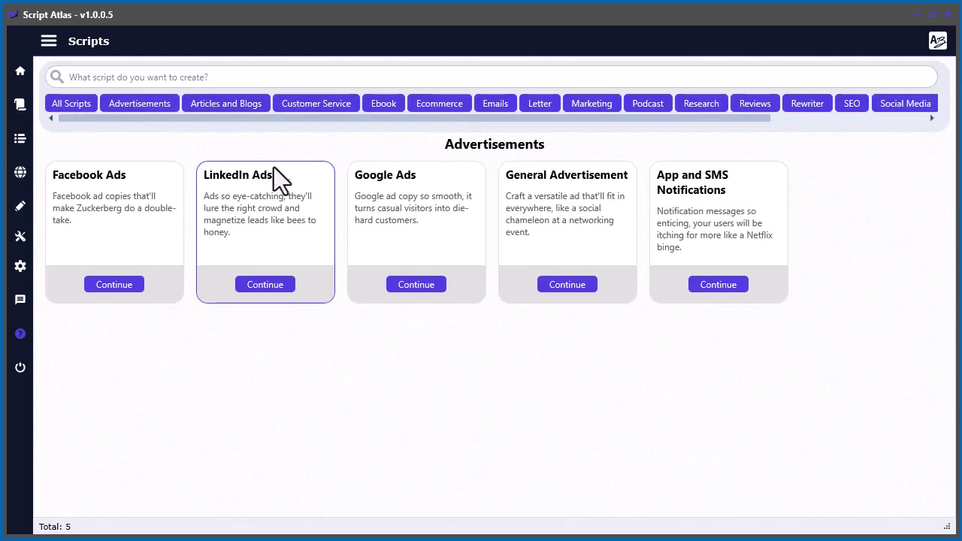
{"action": "left_click", "coordinate": [226, 112]}
{"action": "left_click", "coordinate": [310, 114]}
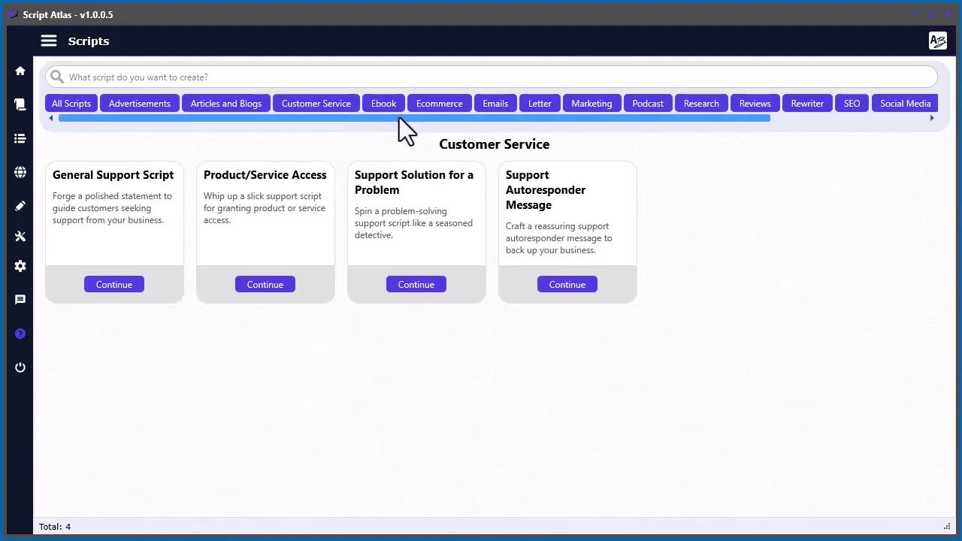
{"action": "left_click", "coordinate": [380, 117]}
{"action": "left_click", "coordinate": [443, 113]}
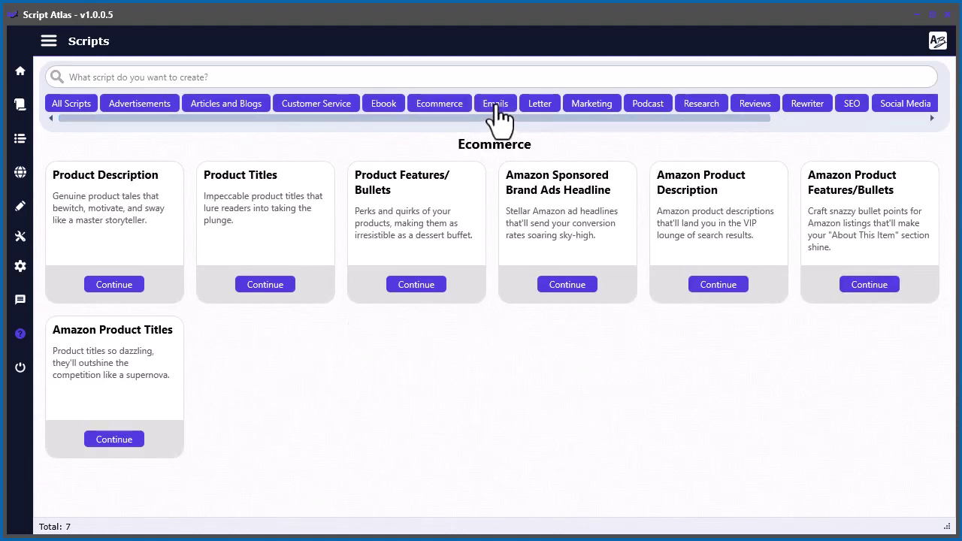
{"action": "left_click", "coordinate": [500, 113]}
{"action": "left_click", "coordinate": [538, 109]}
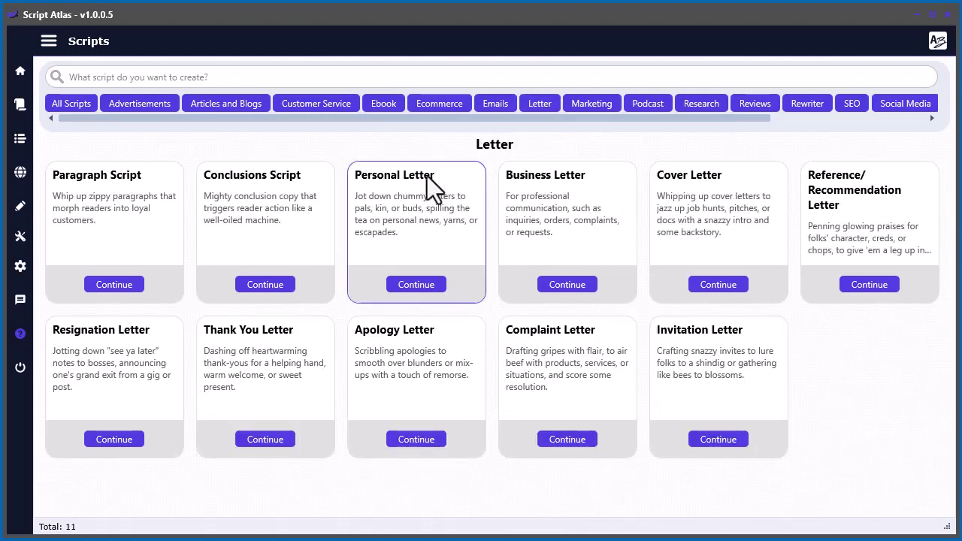
Step: Browse the Marketing, Podcast, Research, Reviews and Video Scripts categories
{"action": "left_click", "coordinate": [591, 103]}
{"action": "left_click", "coordinate": [648, 103]}
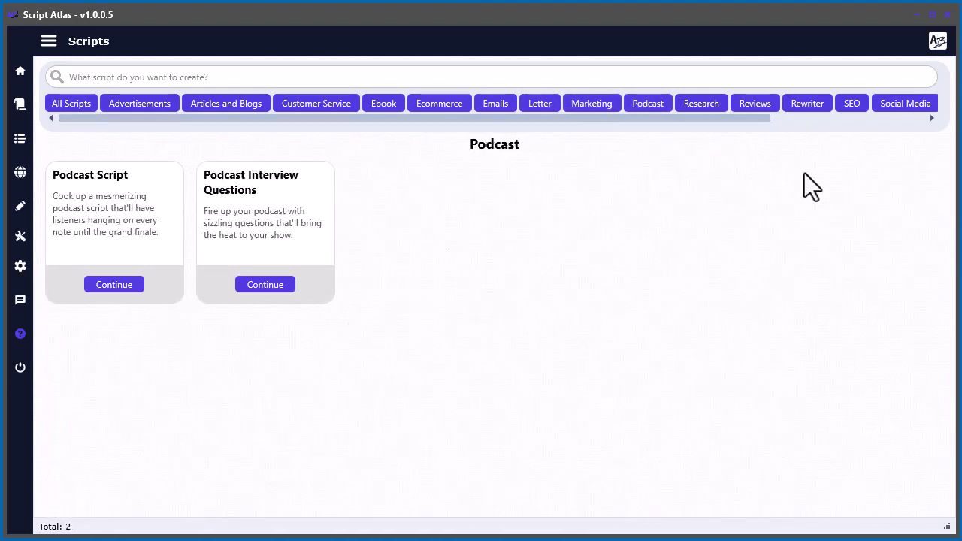
{"action": "left_click", "coordinate": [699, 105]}
{"action": "left_click", "coordinate": [756, 105]}
{"action": "left_click_drag", "start_coordinate": [745, 130], "coordinate": [924, 135]}
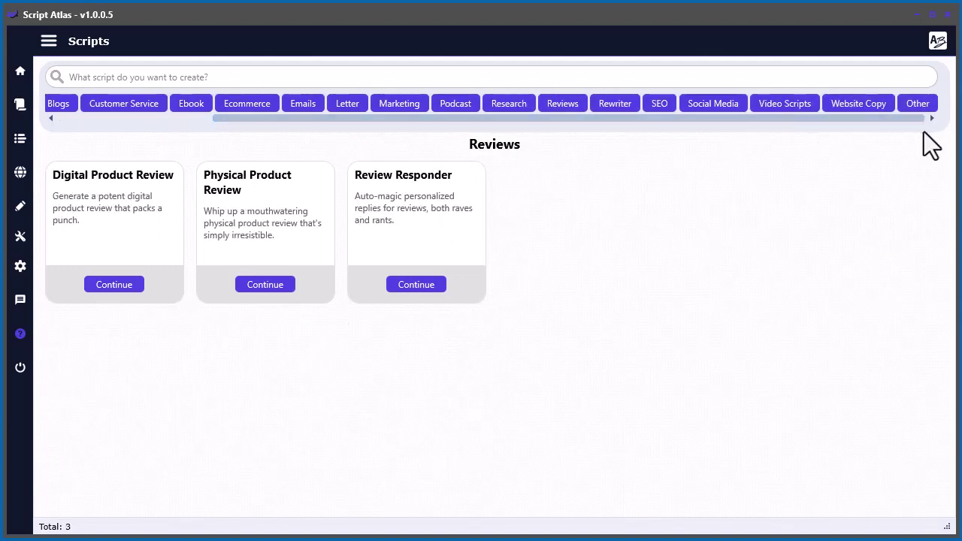
{"action": "left_click", "coordinate": [784, 105]}
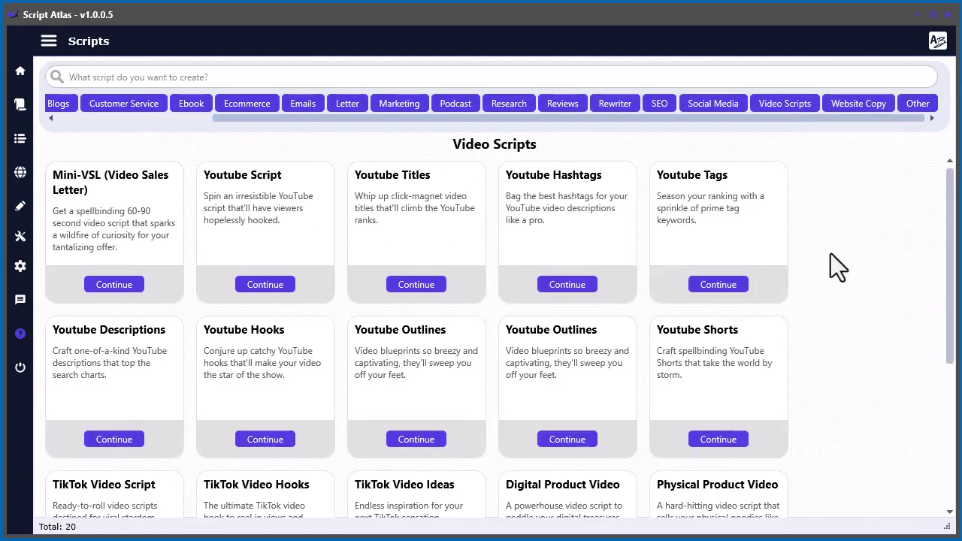
{"action": "left_click_drag", "start_coordinate": [271, 118], "coordinate": [80, 115]}
Step: Open the Facebook Ads script from the Advertisements category and dismiss the Browse with Bing notice in the embedded ChatGPT page
{"action": "left_click", "coordinate": [140, 105]}
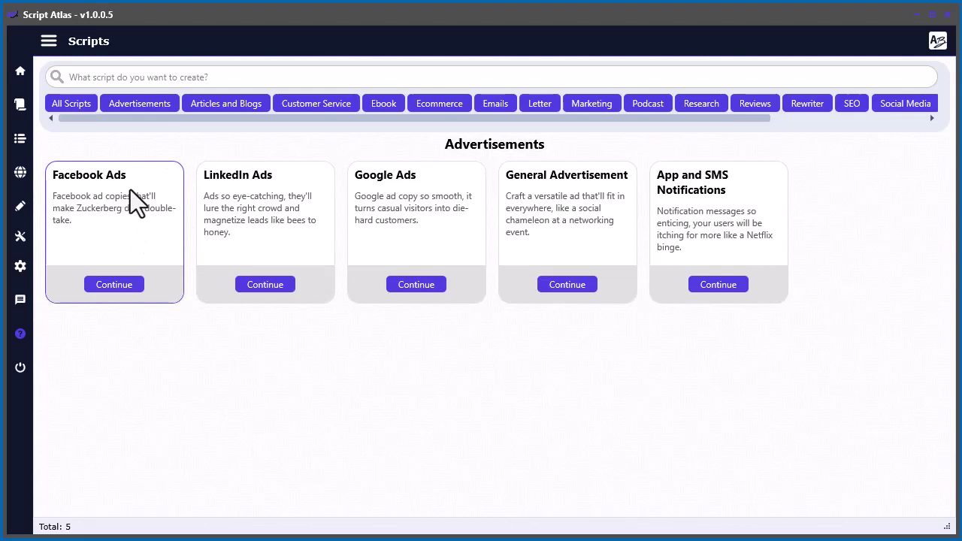
{"action": "left_click", "coordinate": [112, 285]}
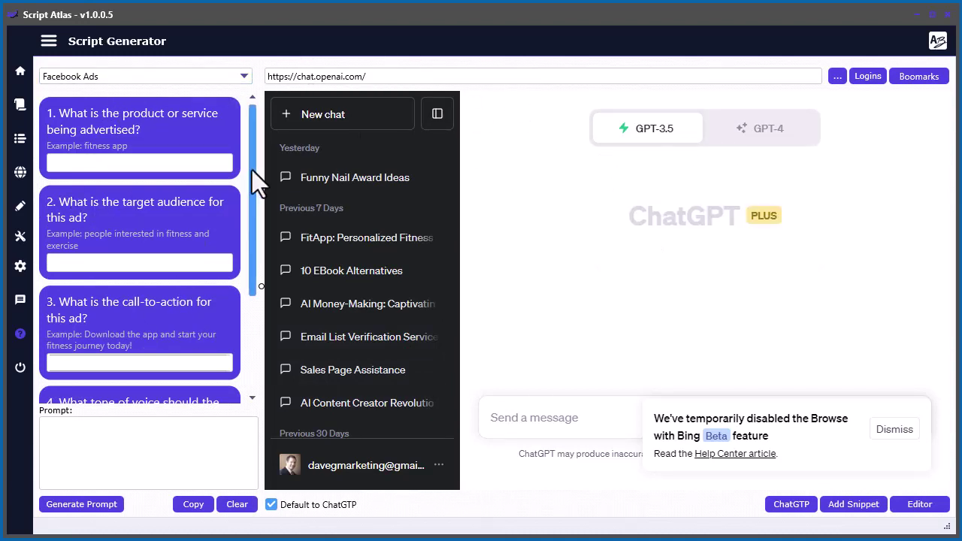
{"action": "mouse_move", "coordinate": [251, 172]}
{"action": "left_mouse_down"}
{"action": "mouse_move", "coordinate": [253, 246]}
{"action": "mouse_move", "coordinate": [243, 239]}
{"action": "mouse_move", "coordinate": [245, 159]}
{"action": "left_mouse_up"}
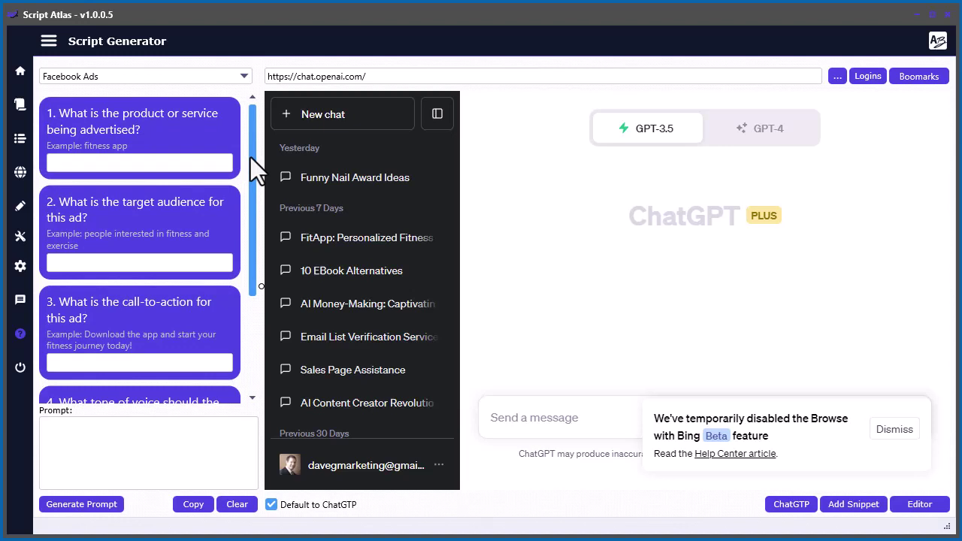
{"action": "left_click", "coordinate": [902, 429]}
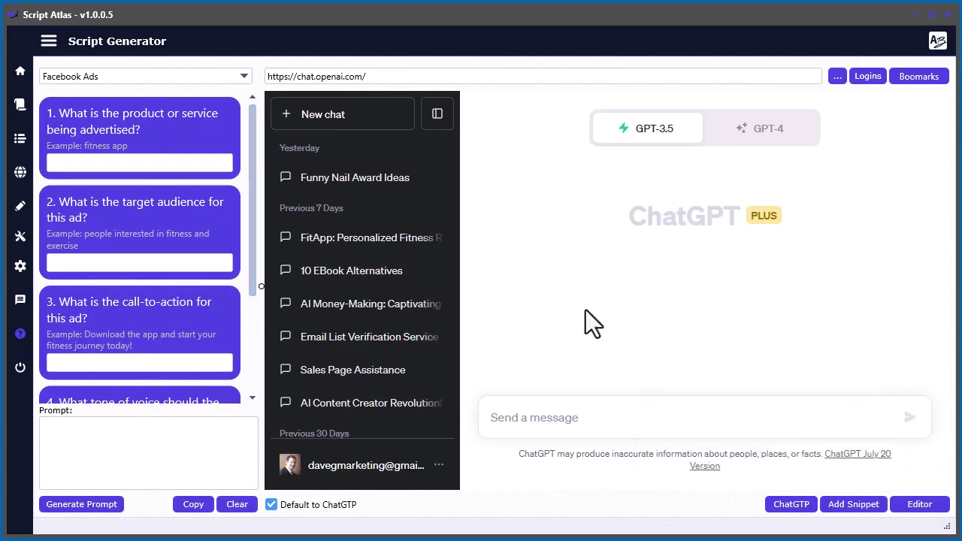
Step: Check the script selection list and review the Facebook Ads questions down to the top 3 features or benefits
{"action": "left_click", "coordinate": [225, 78]}
{"action": "left_click", "coordinate": [230, 78]}
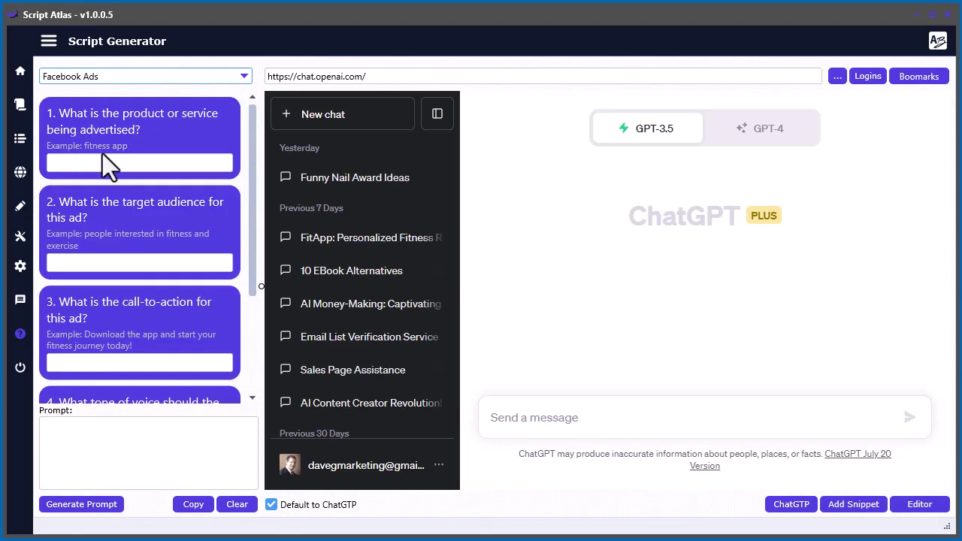
{"action": "scroll", "coordinate": [139, 256], "scroll_direction": "down", "scroll_amount": 3}
{"action": "scroll", "coordinate": [141, 312], "scroll_direction": "down", "scroll_amount": 1}
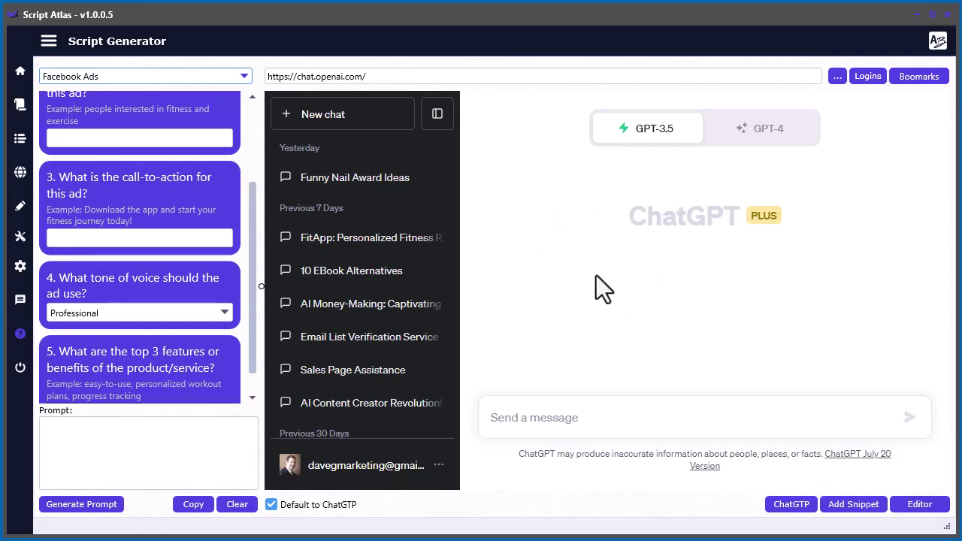
Step: Examine the browser bookmarks inside the ChatGPT, Bing, You.com, Google and Other folders
{"action": "left_click", "coordinate": [918, 76]}
{"action": "left_click_drag", "start_coordinate": [918, 82], "coordinate": [677, 62]}
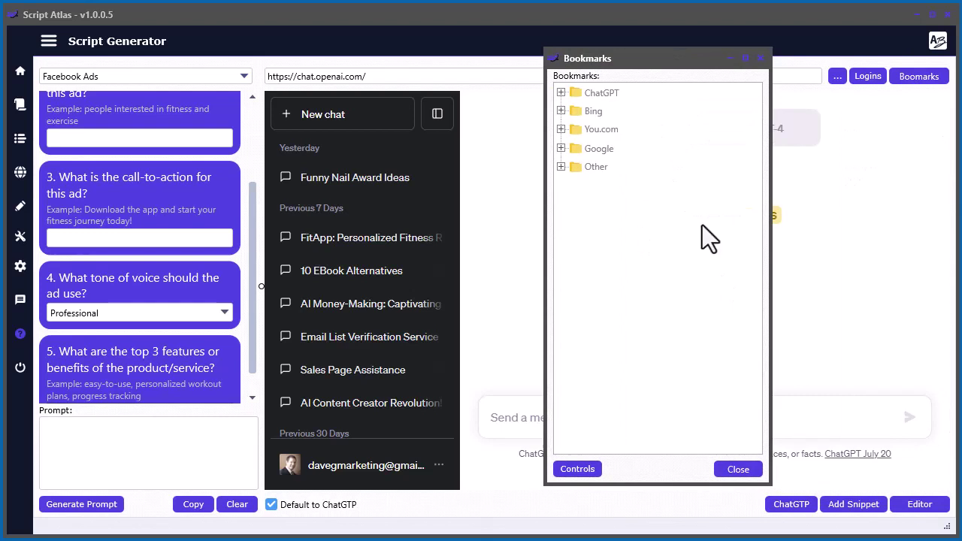
{"action": "left_click", "coordinate": [560, 93]}
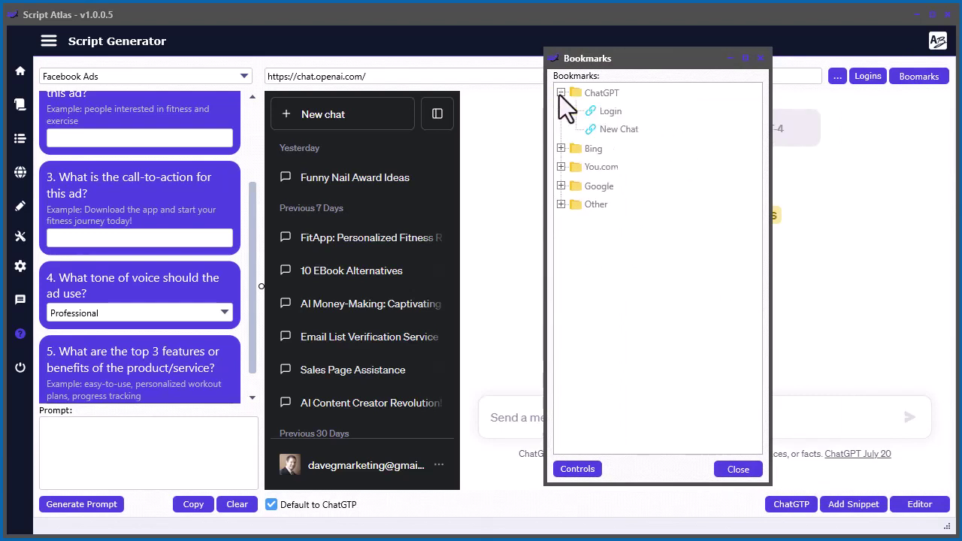
{"action": "left_click", "coordinate": [561, 148]}
{"action": "left_click", "coordinate": [642, 168]}
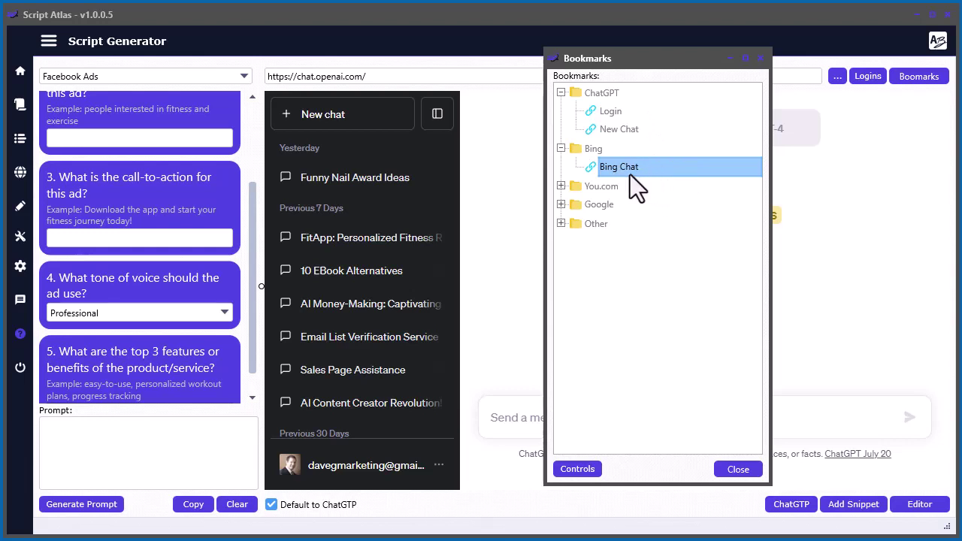
{"action": "left_click", "coordinate": [560, 187]}
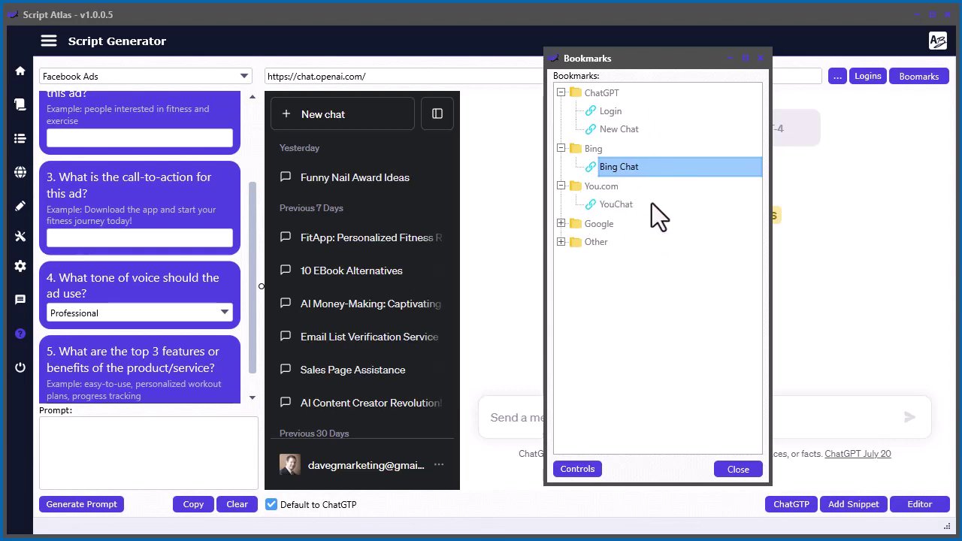
{"action": "left_click", "coordinate": [619, 211]}
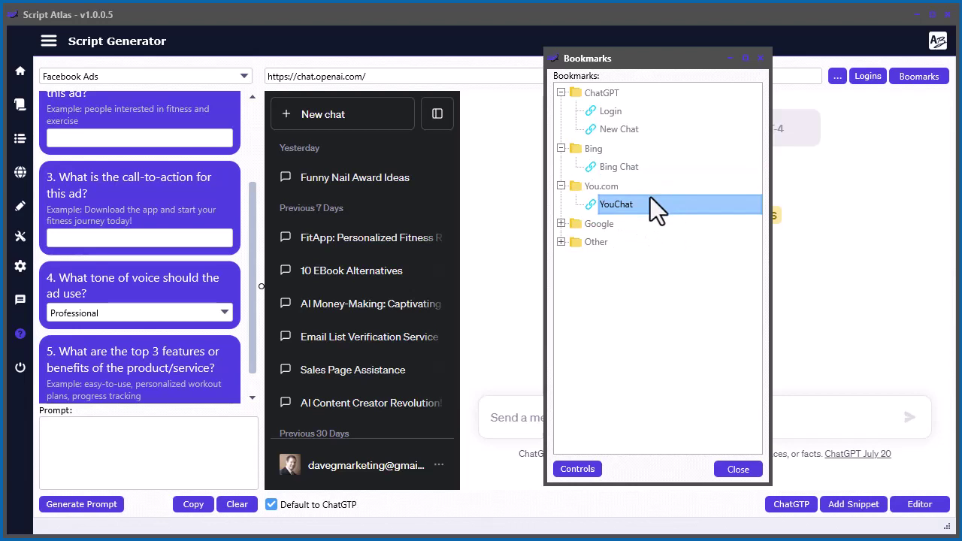
{"action": "left_click", "coordinate": [561, 223]}
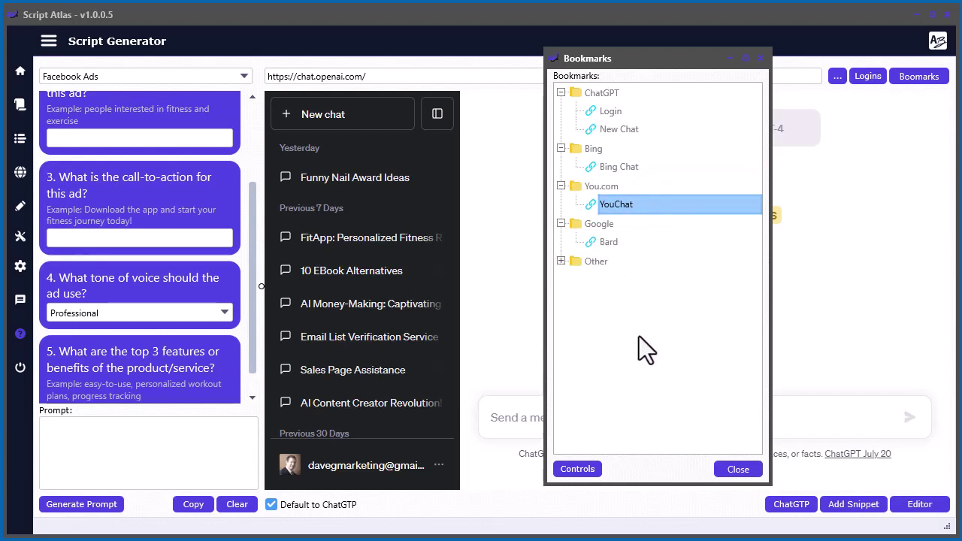
{"action": "left_click", "coordinate": [561, 261]}
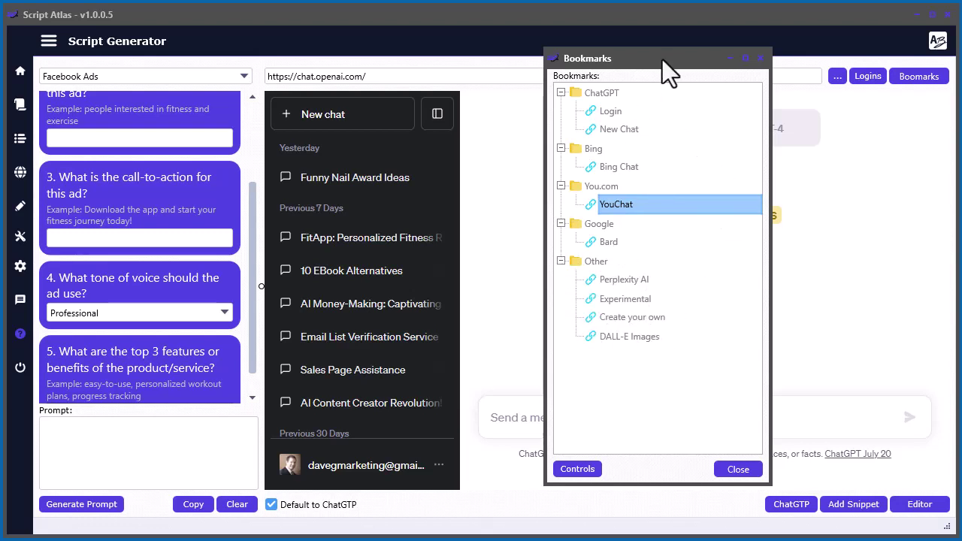
{"action": "left_click_drag", "start_coordinate": [662, 59], "coordinate": [781, 109]}
{"action": "left_click", "coordinate": [201, 132]}
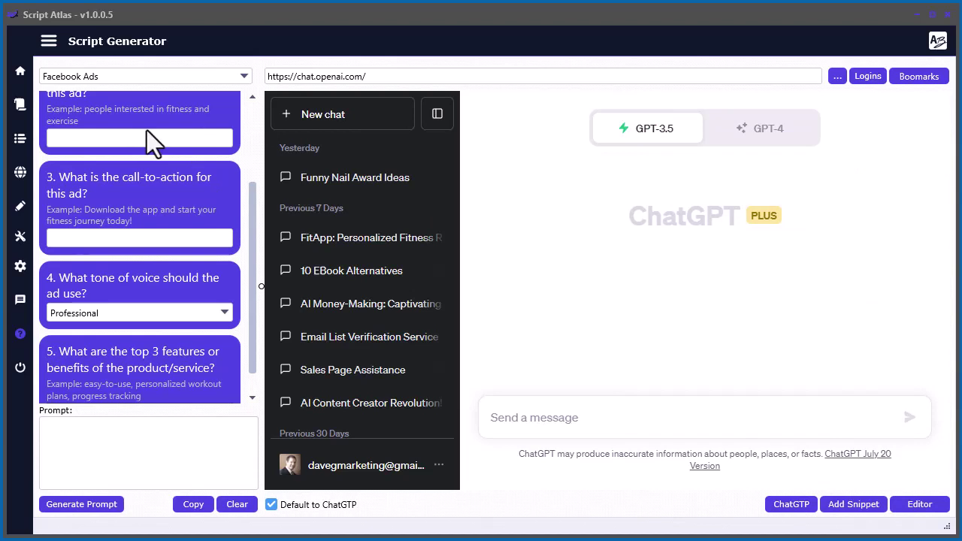
Step: Enter "fitness app" as the advertised product and "people interested in fitness and exercise" as the target audience
{"action": "scroll", "coordinate": [123, 151], "scroll_direction": "up", "scroll_amount": 3}
{"action": "left_click", "coordinate": [102, 164]}
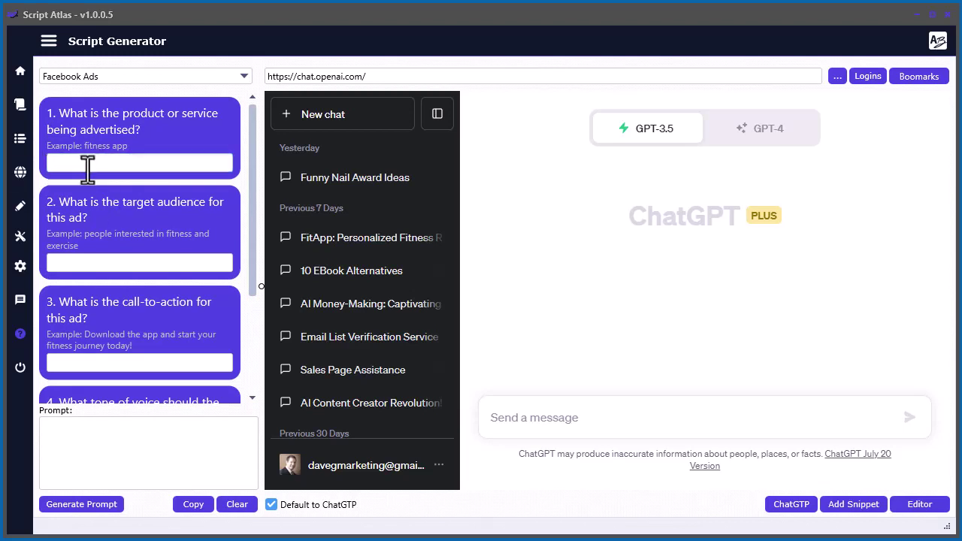
{"action": "type", "text": "fitness app"}
{"action": "left_click", "coordinate": [120, 264]}
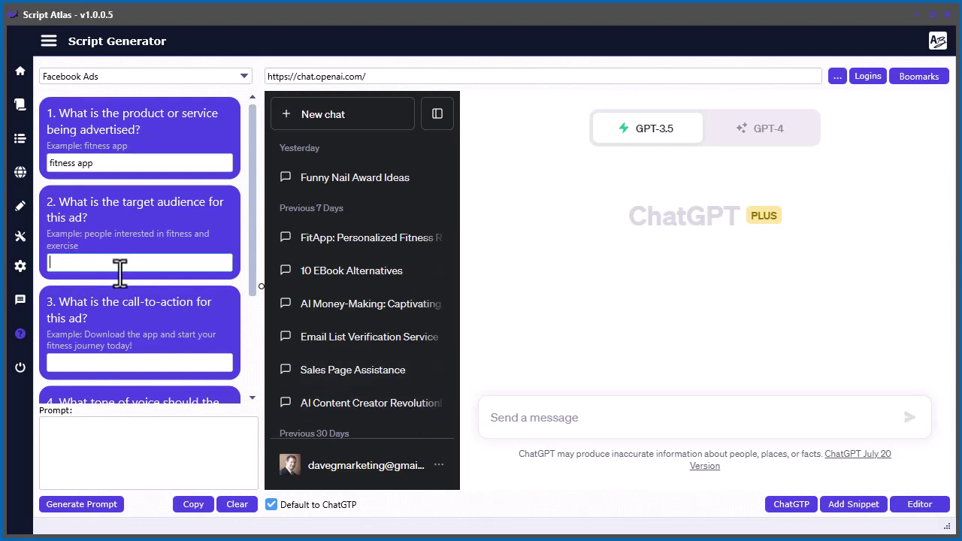
{"action": "type", "text": "people interested in fitness and exercise"}
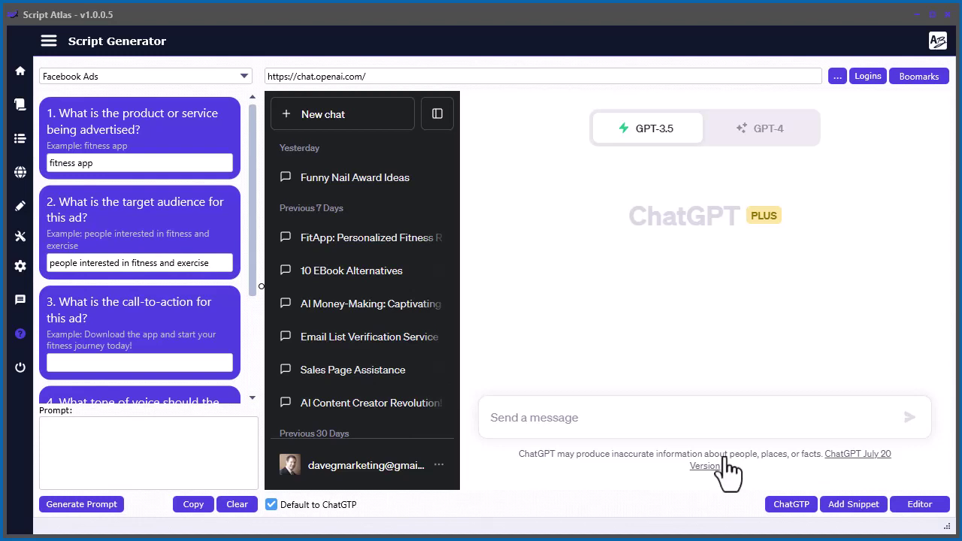
Step: Enter the call-to-action "Download the app and start your fitness journey today" and set the tone of voice to Excited
{"action": "left_click", "coordinate": [102, 363]}
{"action": "type", "text": "Download the app and start your fitness journey today"}
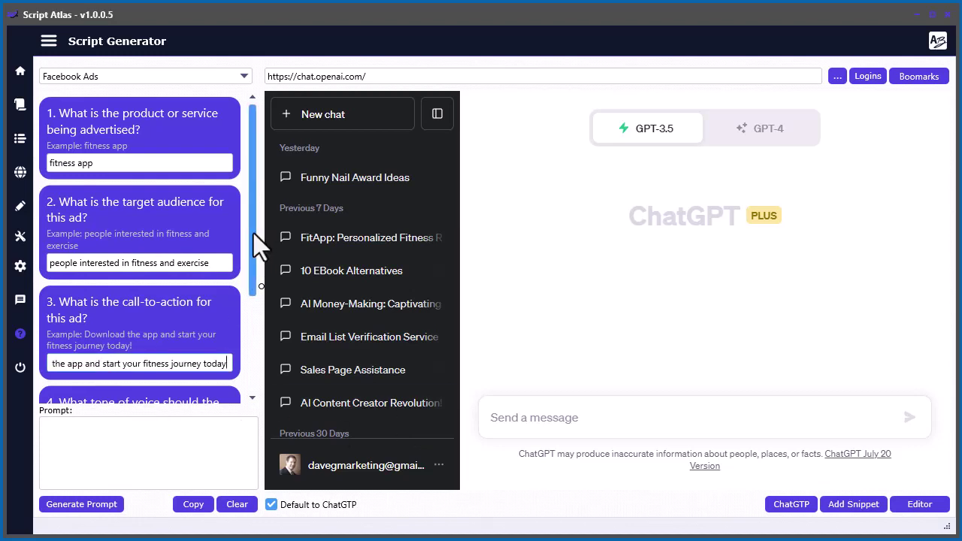
{"action": "left_click_drag", "start_coordinate": [253, 233], "coordinate": [246, 329]}
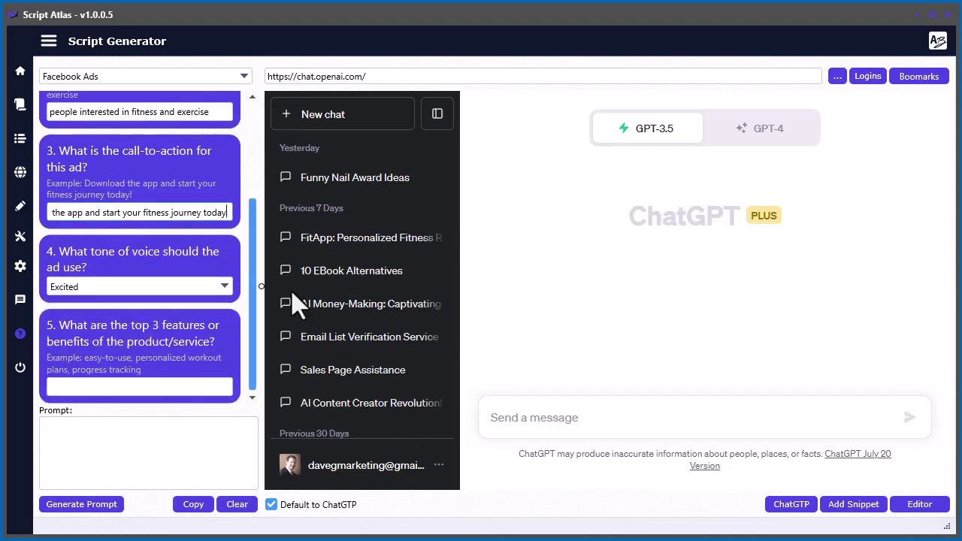
{"action": "left_click", "coordinate": [159, 283]}
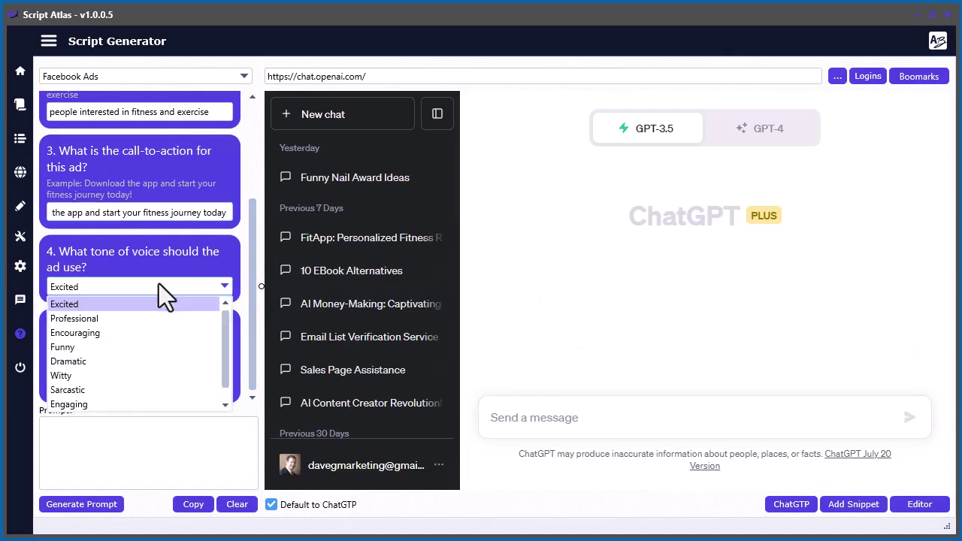
{"action": "scroll", "coordinate": [140, 389], "scroll_direction": "down", "scroll_amount": 1}
{"action": "scroll", "coordinate": [141, 389], "scroll_direction": "up", "scroll_amount": 1}
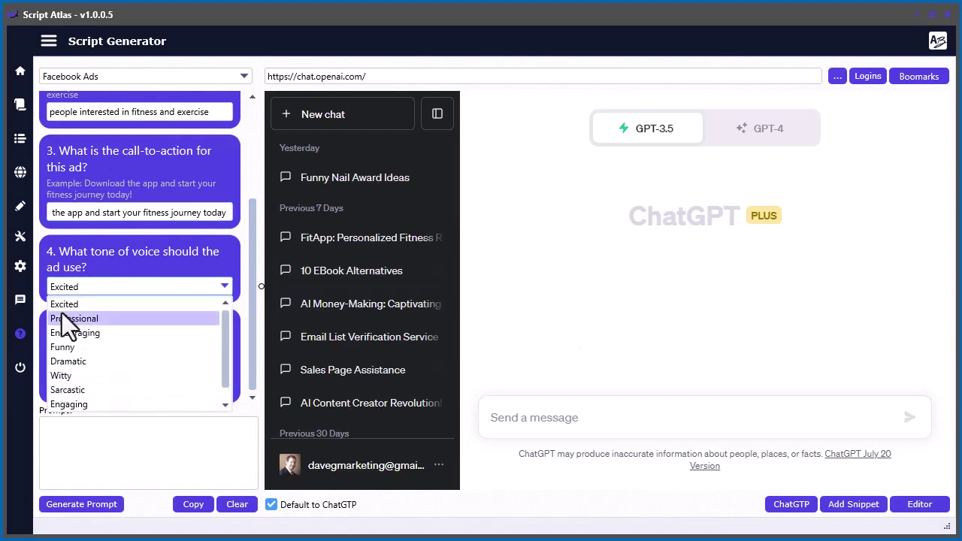
{"action": "left_click", "coordinate": [81, 307]}
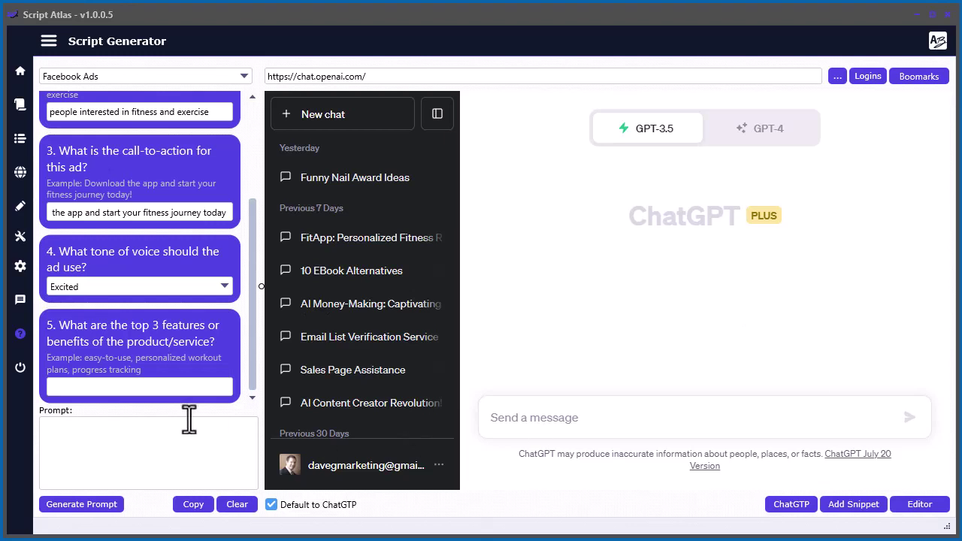
Step: Enter "easy-to-use, personalized workout plans, progress tracking" as the top 3 features and generate the Facebook ad prompt
{"action": "left_click", "coordinate": [103, 388]}
{"action": "type", "text": "easy-to-use, personalized workout plans, progress tracking"}
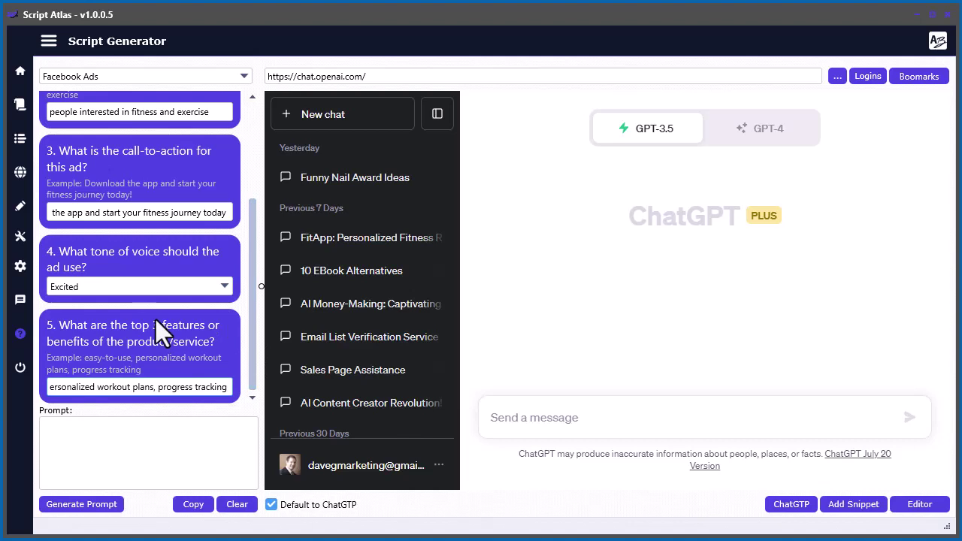
{"action": "left_click", "coordinate": [81, 505]}
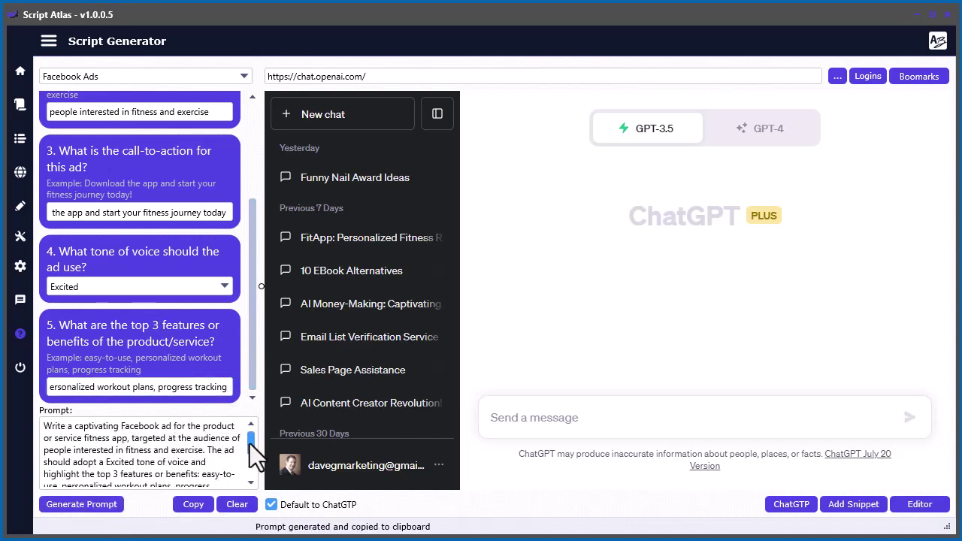
{"action": "scroll", "coordinate": [251, 455], "scroll_direction": "down", "scroll_amount": 1}
{"action": "scroll", "coordinate": [251, 455], "scroll_direction": "up", "scroll_amount": 1}
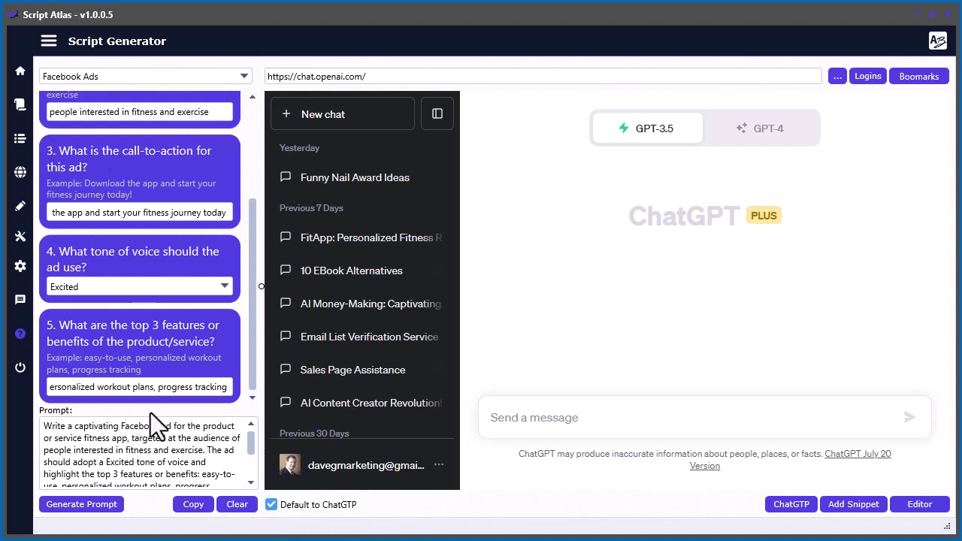
Step: Copy the generated Facebook ad prompt into the ChatGPT message box and send it
{"action": "left_click", "coordinate": [193, 504]}
{"action": "key", "text": "ctrl+v"}
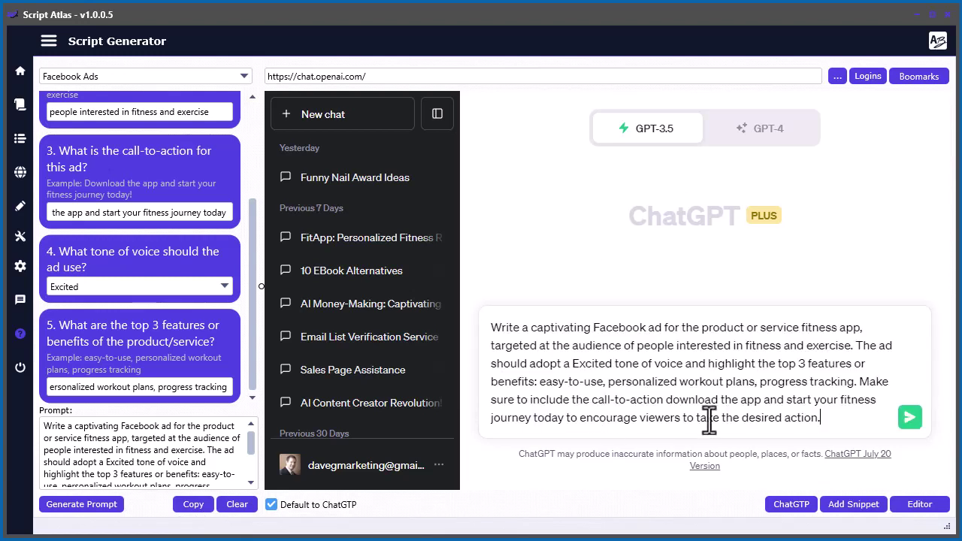
{"action": "left_click", "coordinate": [909, 417]}
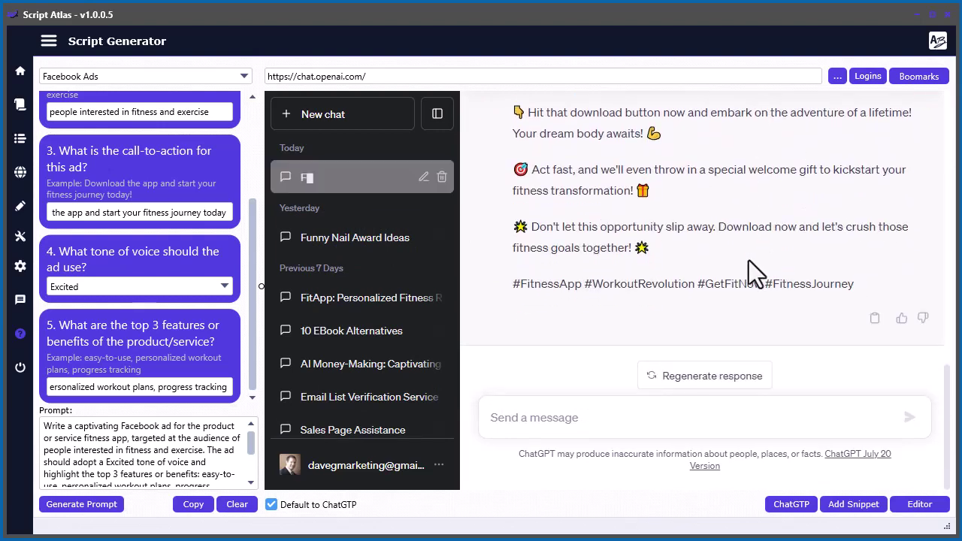
Step: Read through ChatGPT's fitness app ad response, from the headline and the three features to the closing hashtags
{"action": "scroll", "coordinate": [631, 282], "scroll_direction": "up", "scroll_amount": 10}
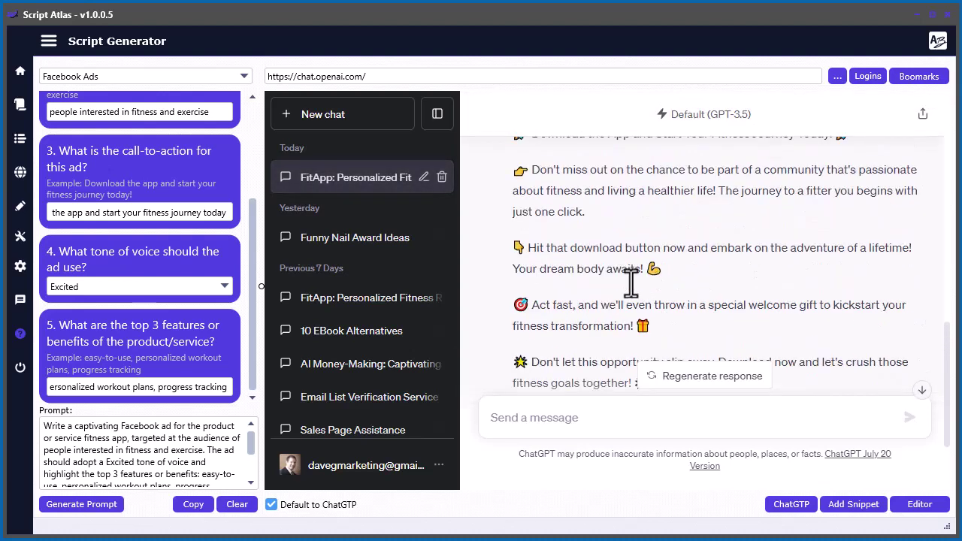
{"action": "scroll", "coordinate": [646, 309], "scroll_direction": "up", "scroll_amount": 5}
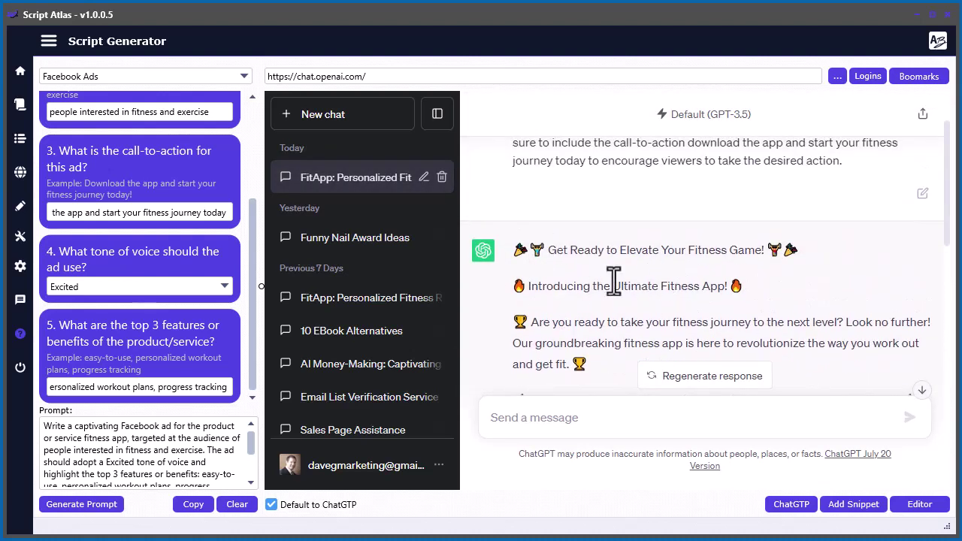
{"action": "scroll", "coordinate": [614, 281], "scroll_direction": "down", "scroll_amount": 3}
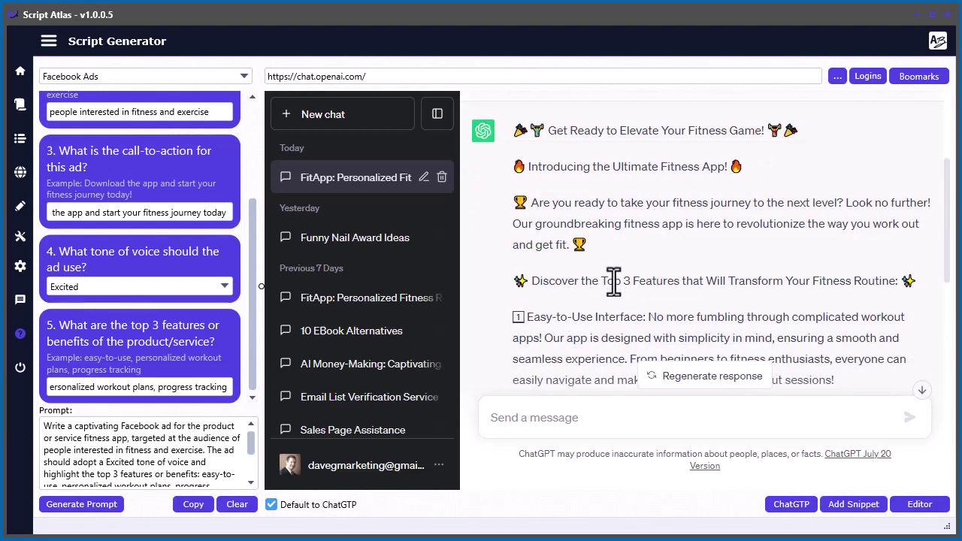
{"action": "scroll", "coordinate": [614, 282], "scroll_direction": "up", "scroll_amount": 3}
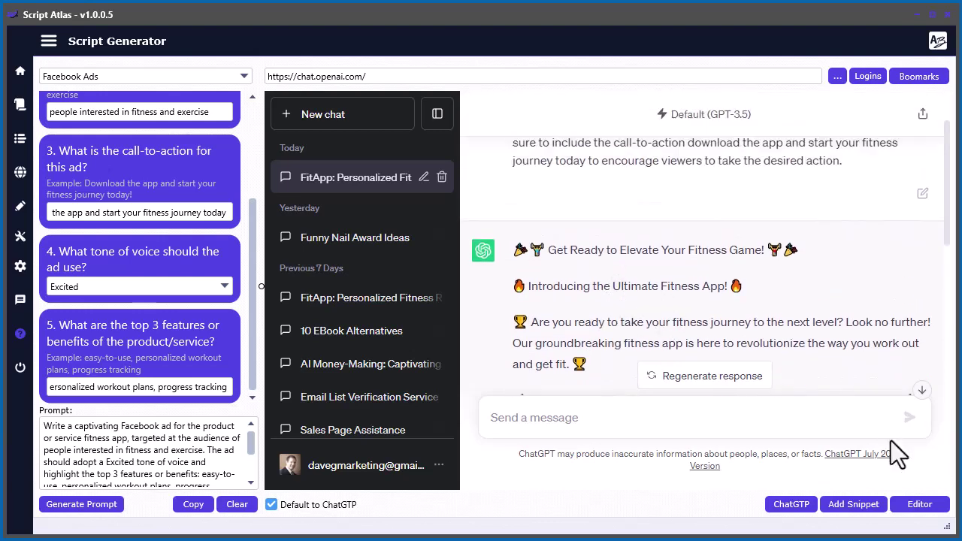
{"action": "scroll", "coordinate": [784, 298], "scroll_direction": "down", "scroll_amount": 14}
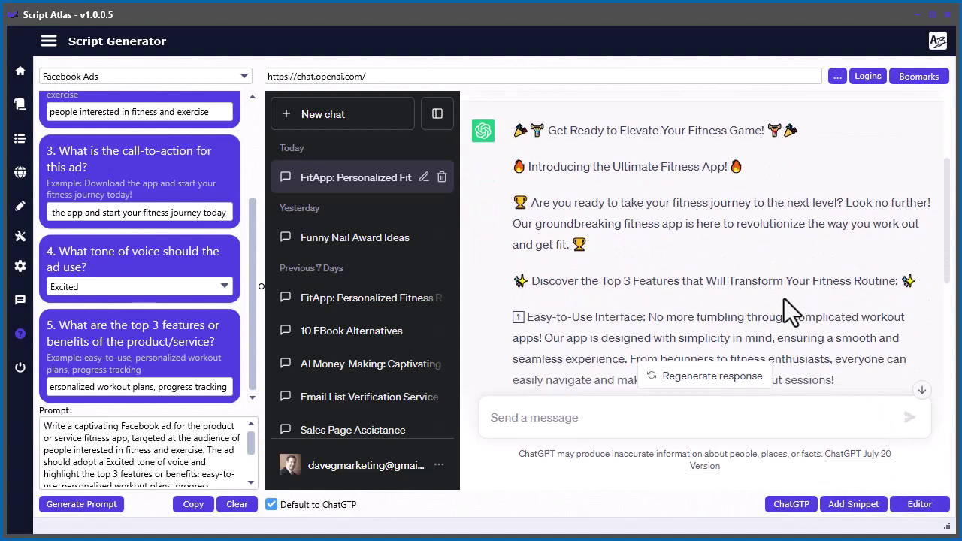
{"action": "scroll", "coordinate": [784, 298], "scroll_direction": "up", "scroll_amount": 3}
{"action": "scroll", "coordinate": [783, 298], "scroll_direction": "up", "scroll_amount": 10}
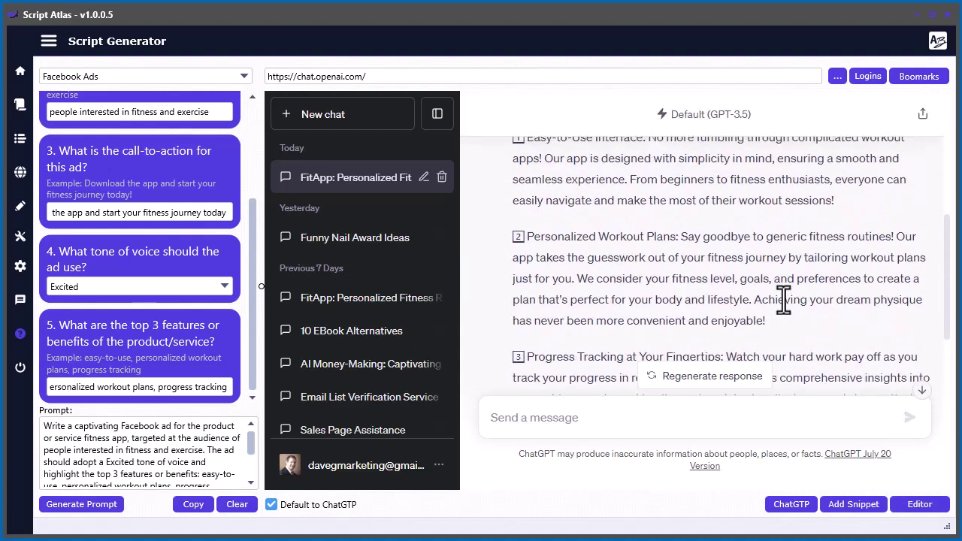
{"action": "scroll", "coordinate": [839, 253], "scroll_direction": "up", "scroll_amount": 1}
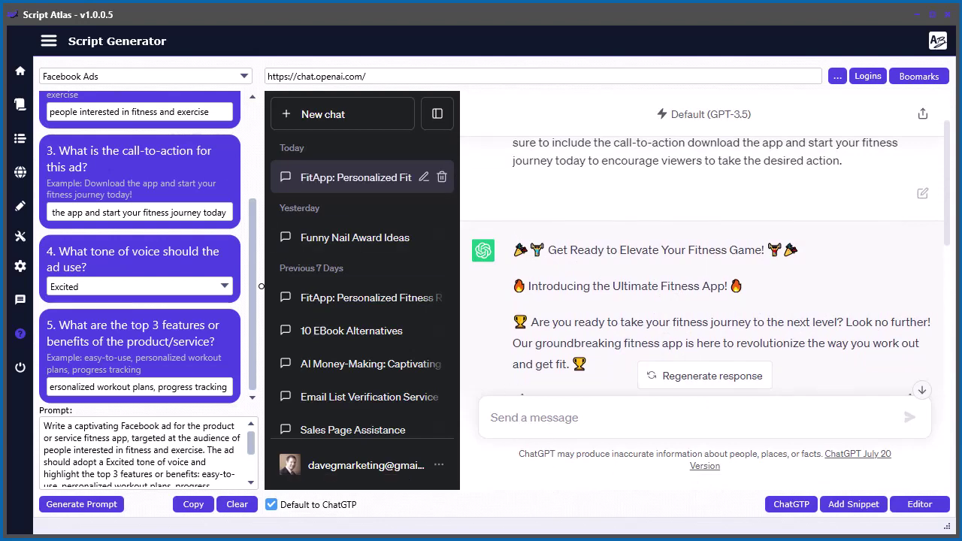
{"action": "scroll", "coordinate": [719, 286], "scroll_direction": "down", "scroll_amount": 1}
{"action": "scroll", "coordinate": [951, 244], "scroll_direction": "down", "scroll_amount": 8}
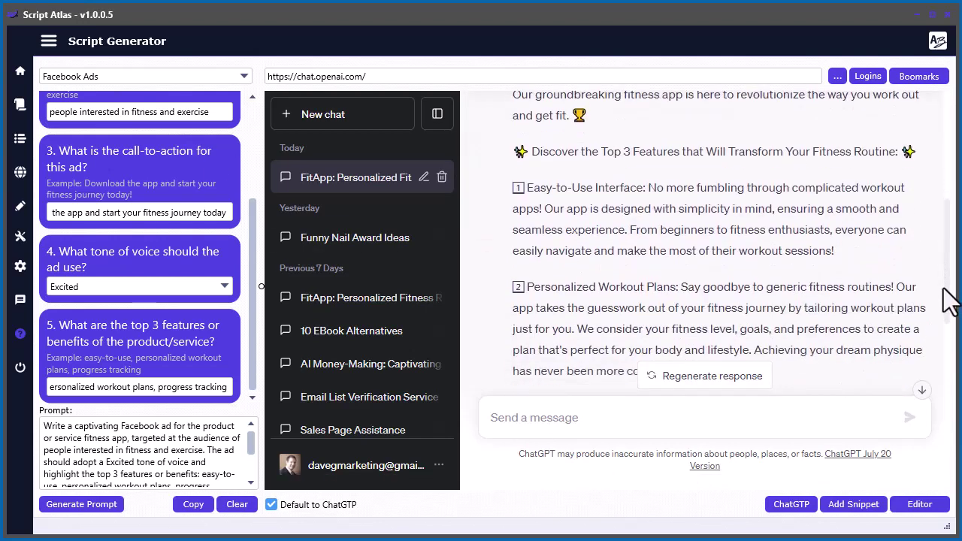
Step: Copy ChatGPT's fitness ad response and paste it into the Script Editor
{"action": "scroll", "coordinate": [948, 430], "scroll_direction": "down", "scroll_amount": 2}
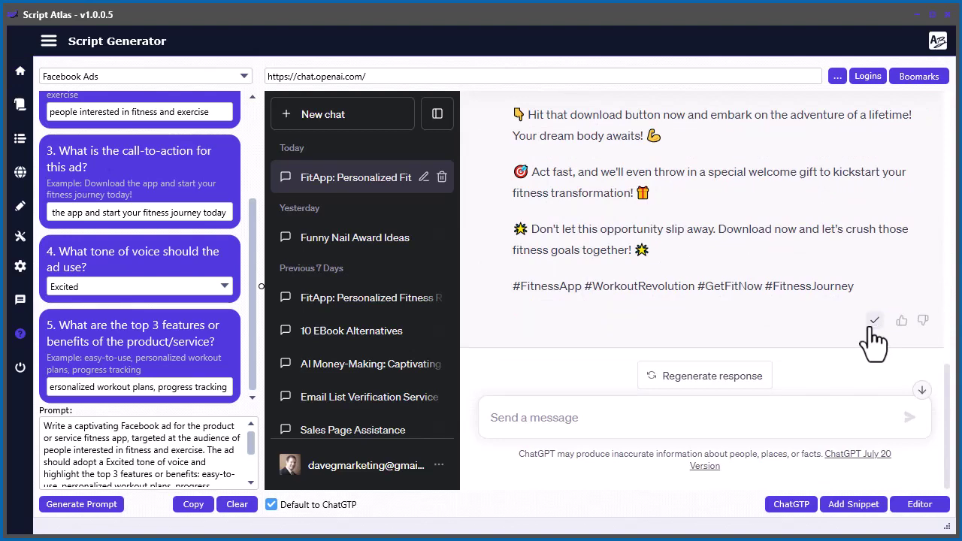
{"action": "left_click", "coordinate": [919, 507]}
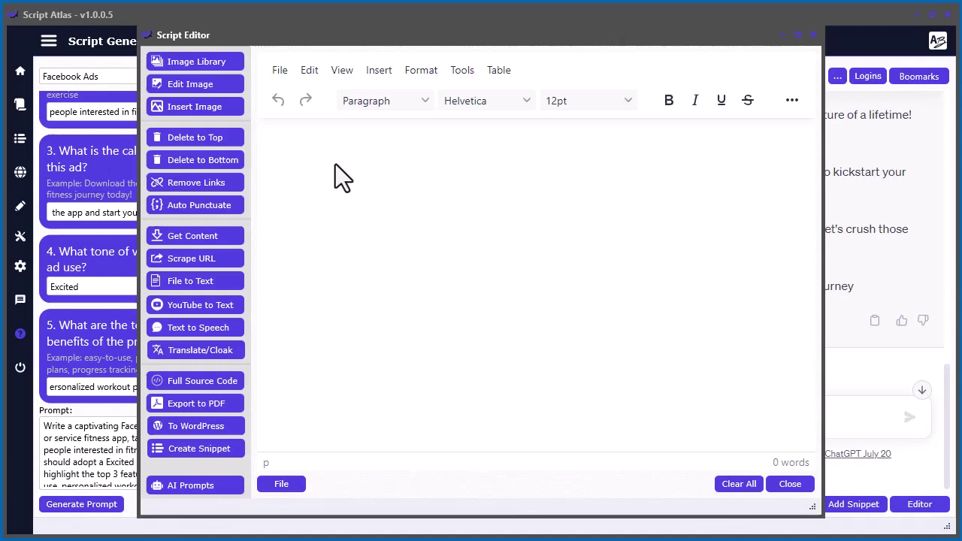
{"action": "left_click_drag", "start_coordinate": [810, 347], "coordinate": [813, 161]}
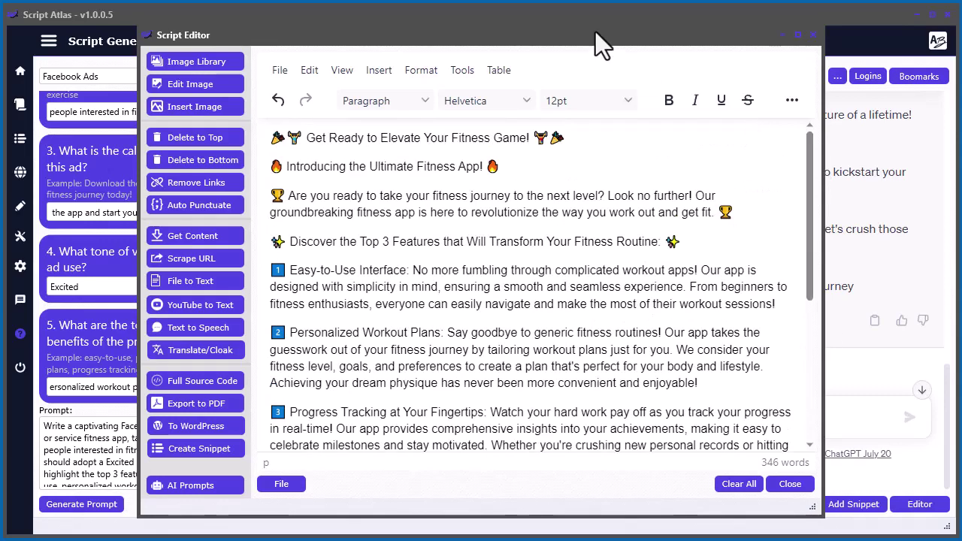
Step: View the Script Editor's options for opening, saving and exporting files, and close the editor
{"action": "left_click_drag", "start_coordinate": [595, 31], "coordinate": [676, 0]}
{"action": "left_click", "coordinate": [368, 397]}
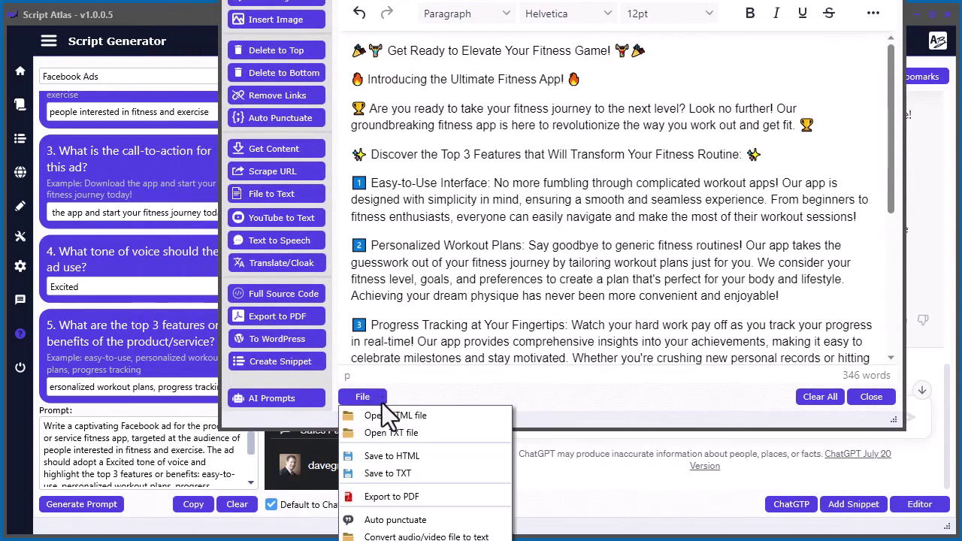
{"action": "left_click", "coordinate": [871, 396]}
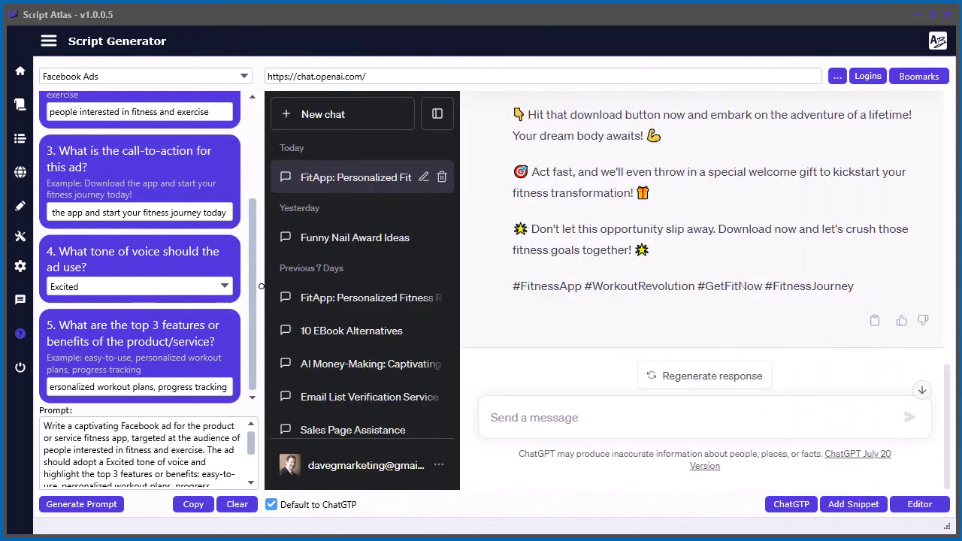
Step: Look over the Add Snippet dialog with its custom category selection and text area, and close it without adding a snippet
{"action": "left_click", "coordinate": [832, 506]}
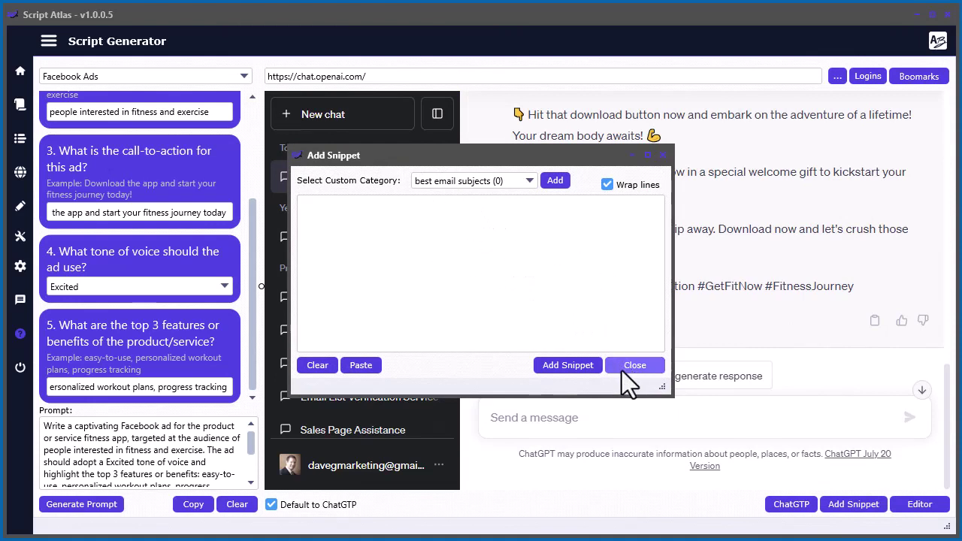
{"action": "left_click", "coordinate": [490, 187]}
{"action": "left_click", "coordinate": [575, 296]}
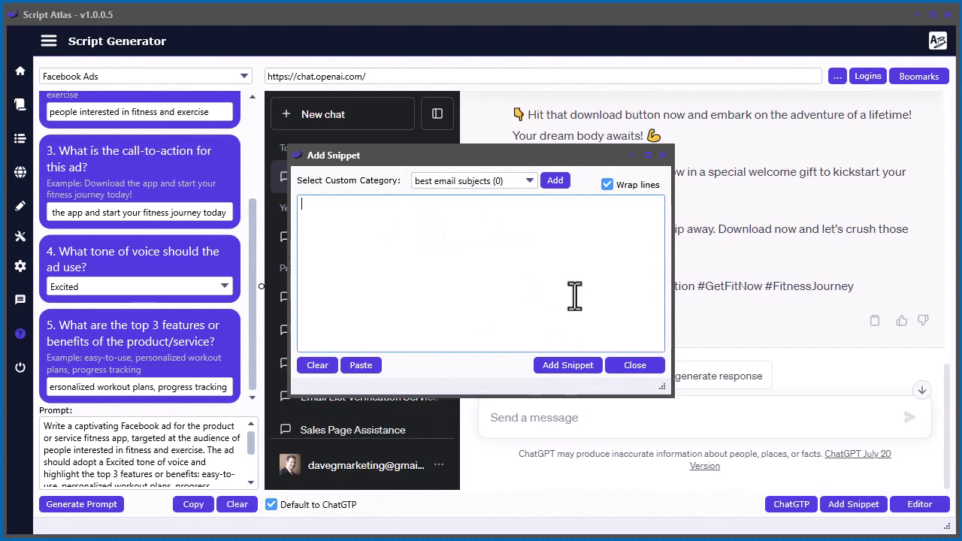
{"action": "left_click", "coordinate": [635, 365]}
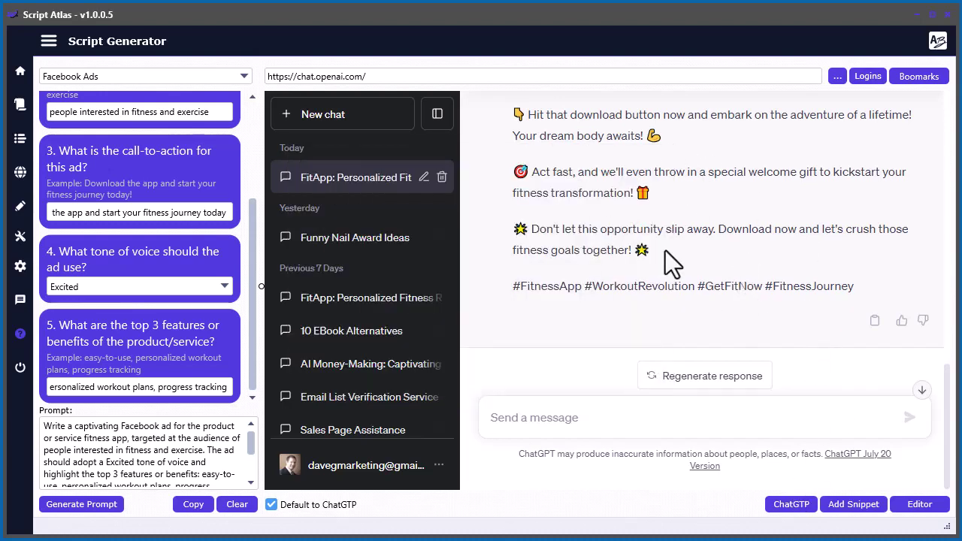
Step: Reposition the main window so the full list of ChatGPT chat extraction and saving options can be viewed
{"action": "left_click", "coordinate": [790, 505]}
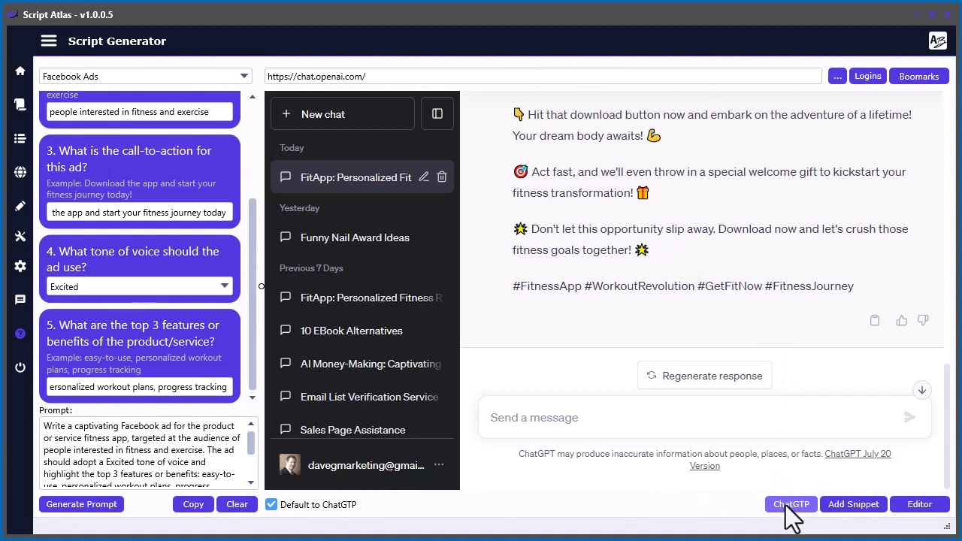
{"action": "left_click", "coordinate": [787, 505]}
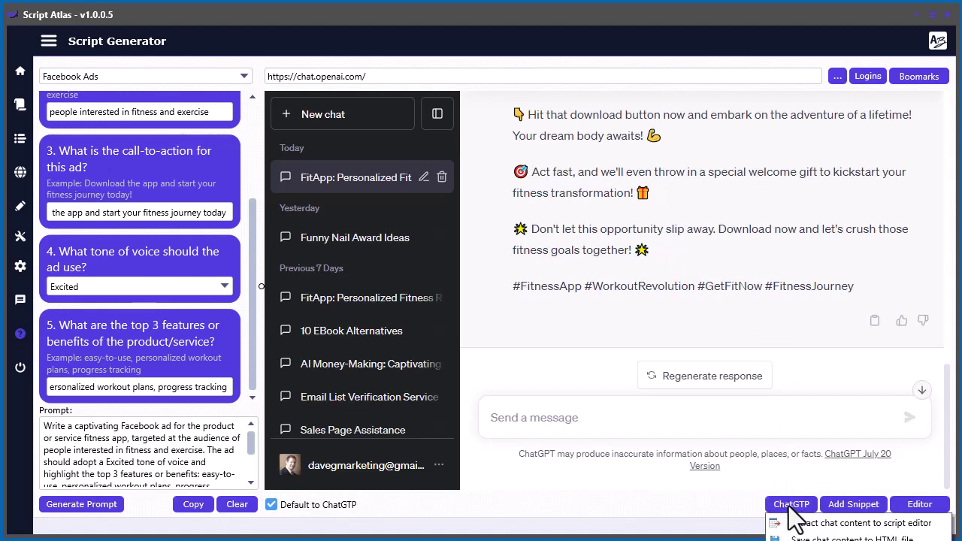
{"action": "left_click", "coordinate": [777, 10]}
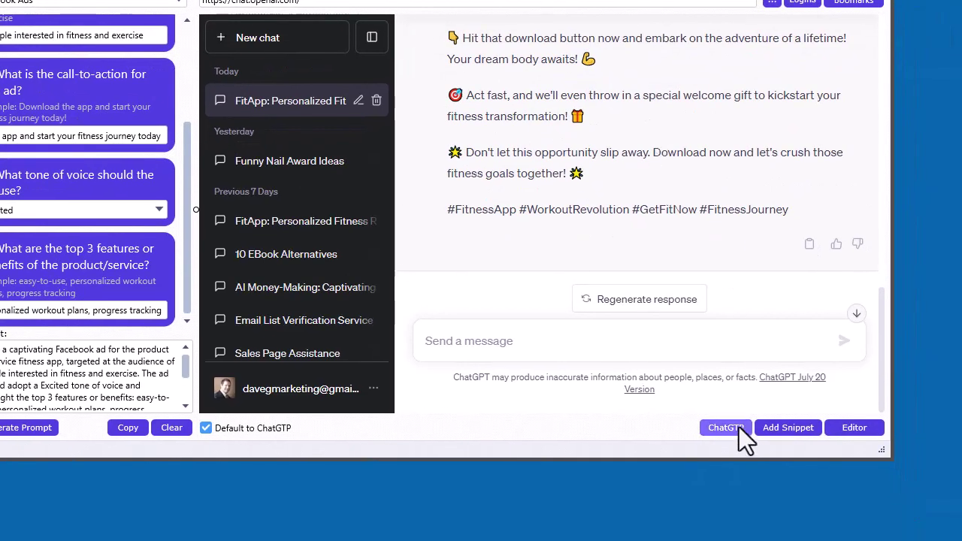
{"action": "left_click", "coordinate": [738, 428]}
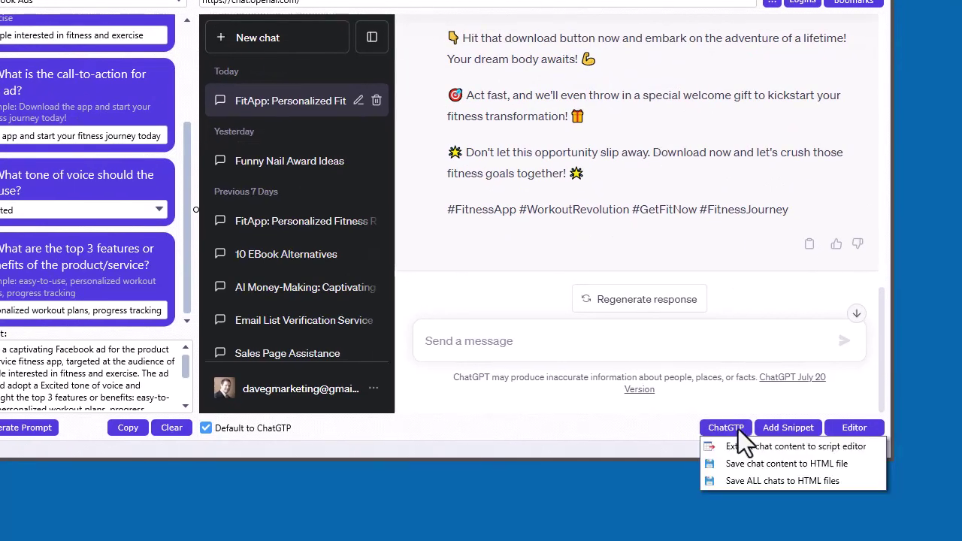
{"action": "key", "text": "Escape"}
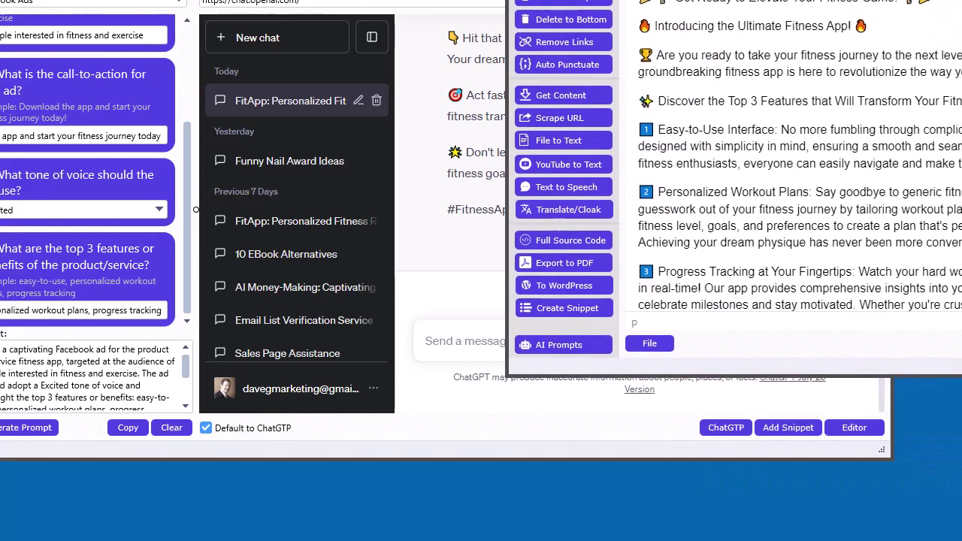
Step: Extract the chat content to the Script Editor and review the input prompt and the ChatGPT response in it
{"action": "left_click", "coordinate": [730, 431]}
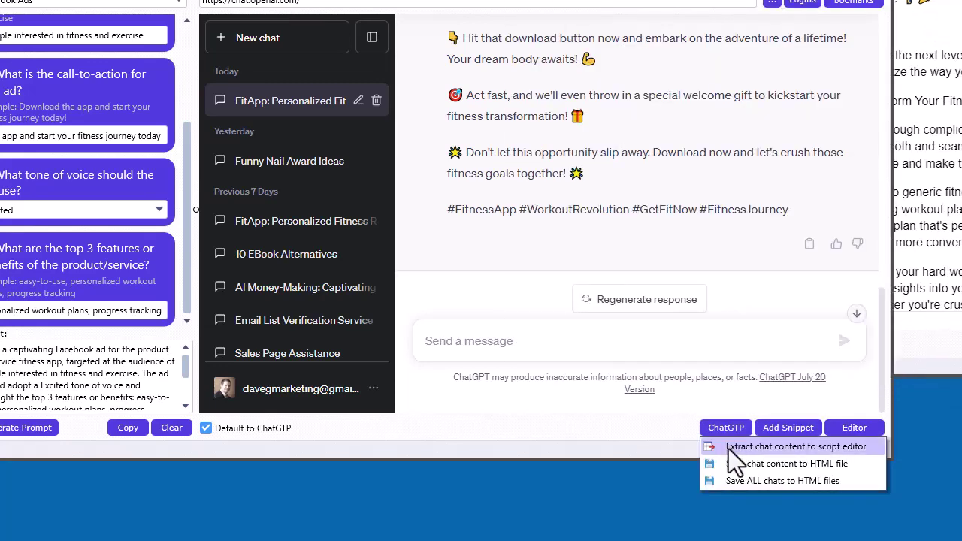
{"action": "left_click", "coordinate": [728, 448]}
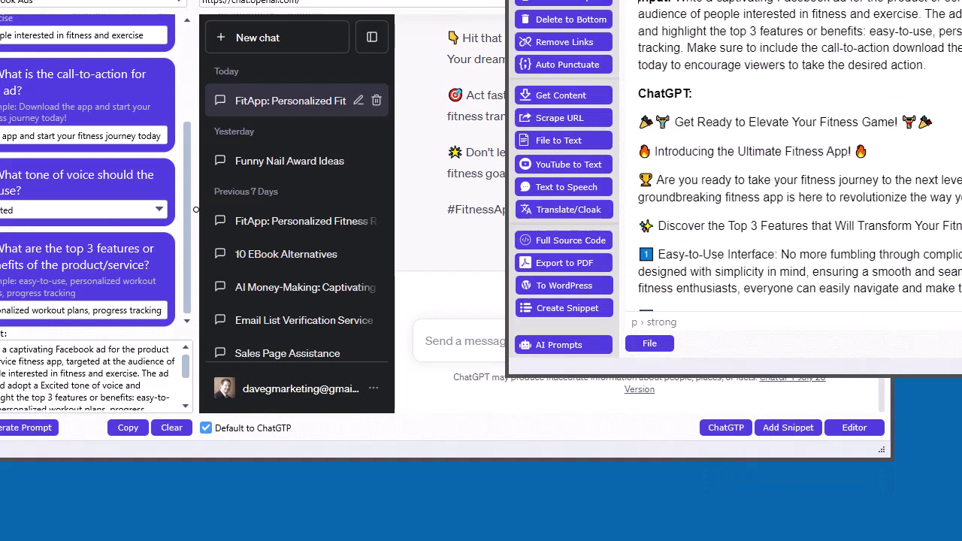
{"action": "scroll", "coordinate": [687, 303], "scroll_direction": "down", "scroll_amount": 10}
{"action": "scroll", "coordinate": [686, 305], "scroll_direction": "up", "scroll_amount": 4}
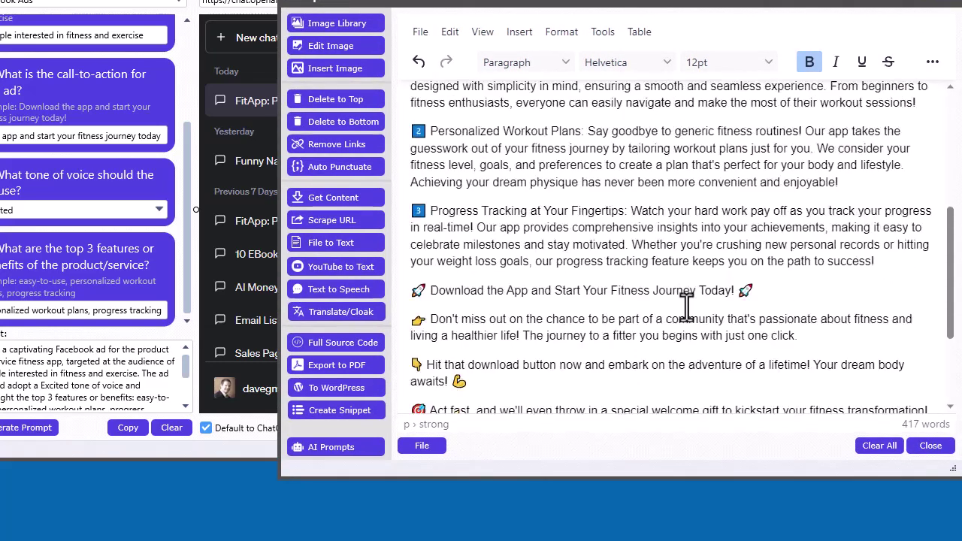
{"action": "scroll", "coordinate": [687, 302], "scroll_direction": "up", "scroll_amount": 5}
{"action": "left_click_drag", "start_coordinate": [437, 99], "coordinate": [490, 167]}
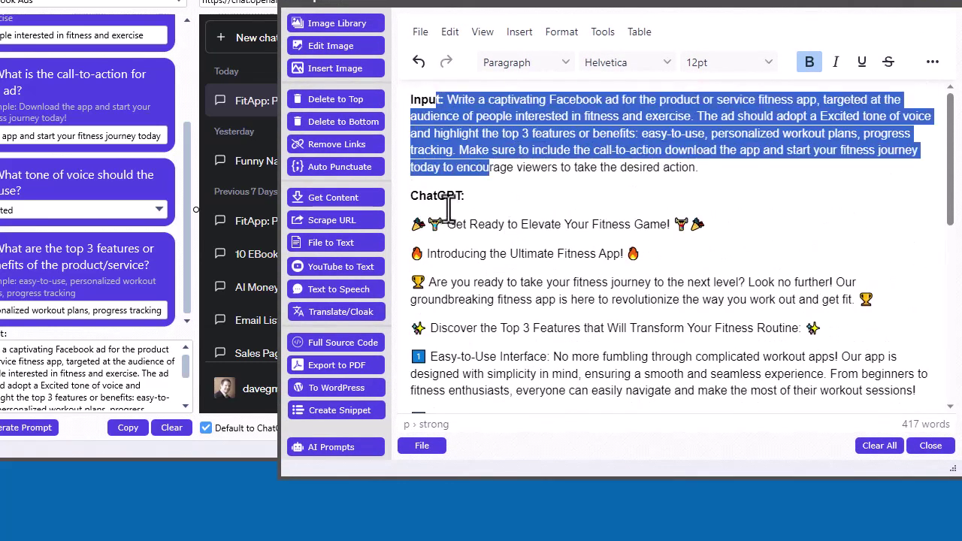
{"action": "left_click_drag", "start_coordinate": [448, 207], "coordinate": [486, 281]}
{"action": "scroll", "coordinate": [730, 369], "scroll_direction": "down", "scroll_amount": 10}
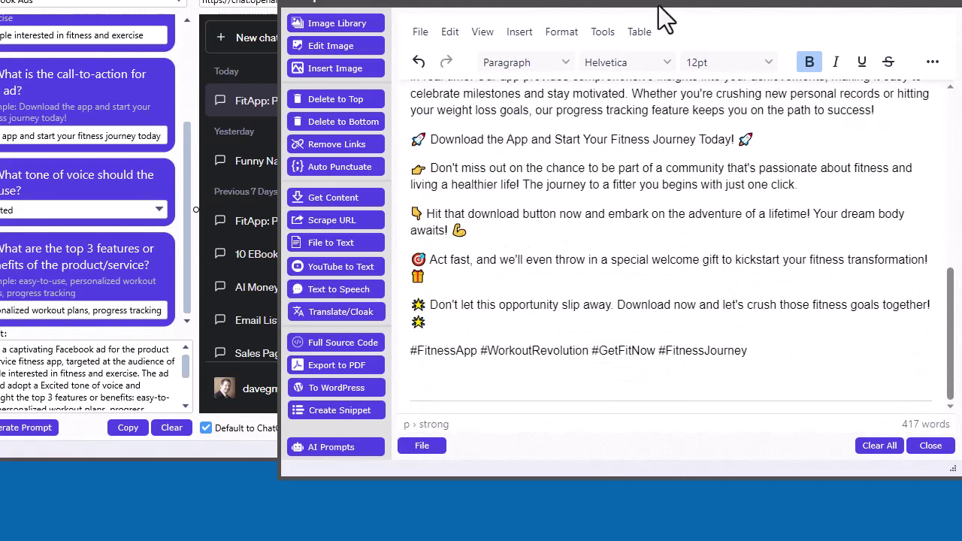
Step: Move the Script Editor aside and view the ChatGPT chat-saving options and the editor's file options
{"action": "left_click_drag", "start_coordinate": [658, 6], "coordinate": [741, 25]}
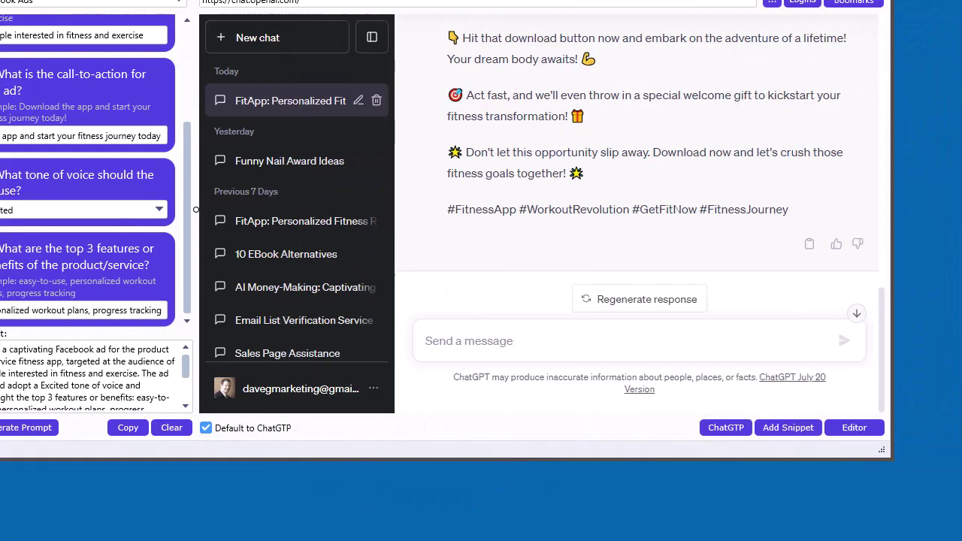
{"action": "left_click", "coordinate": [727, 428]}
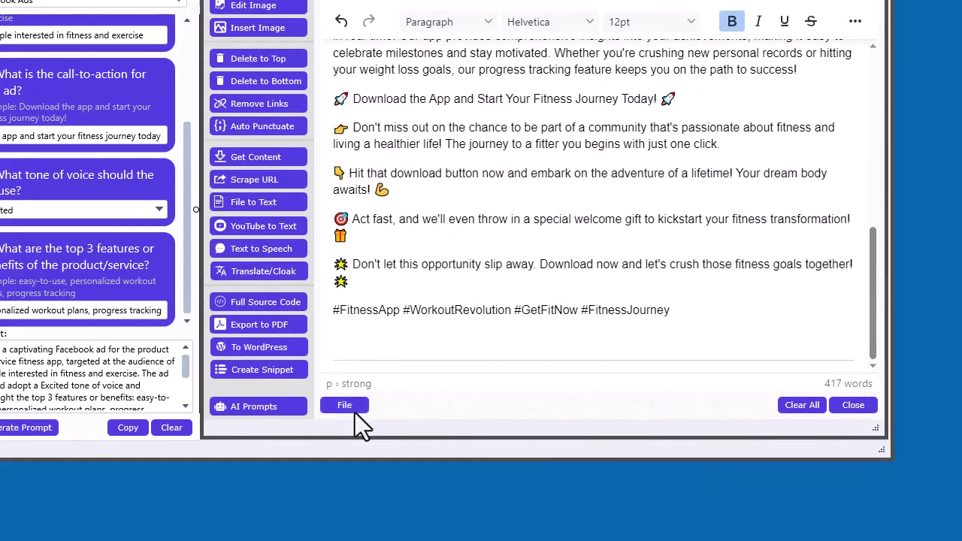
{"action": "left_click", "coordinate": [350, 408]}
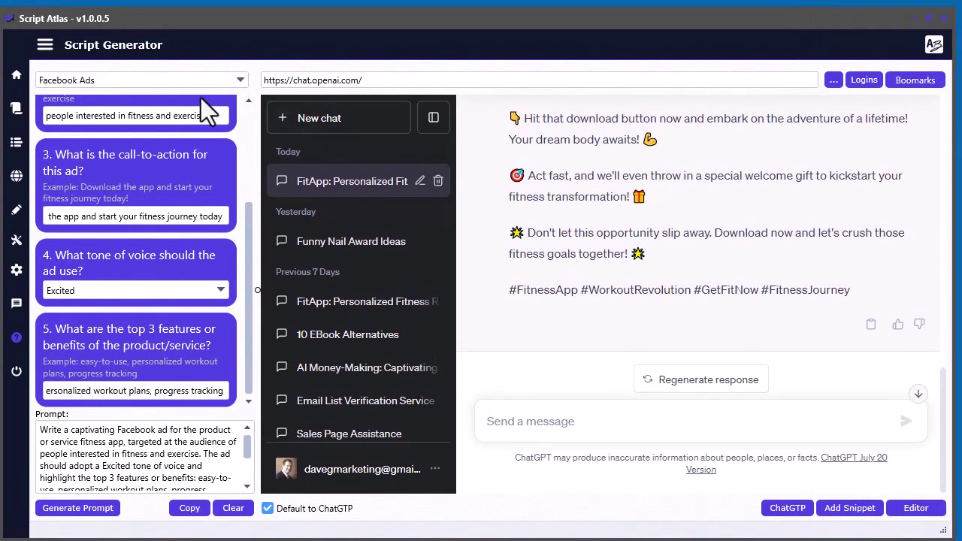
Step: Open the LinkedIn Ads script from the Advertisements category of the script library
{"action": "left_click", "coordinate": [16, 111]}
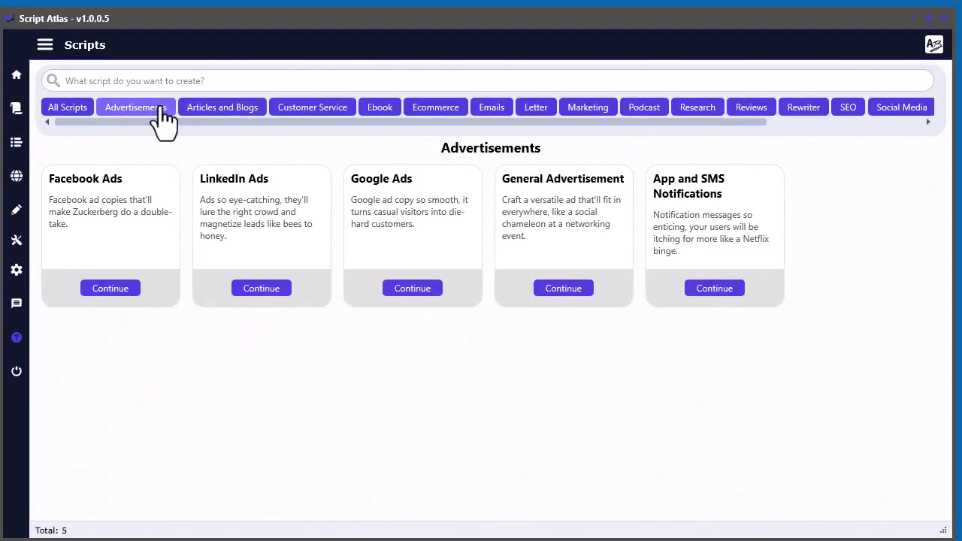
{"action": "left_click", "coordinate": [261, 288]}
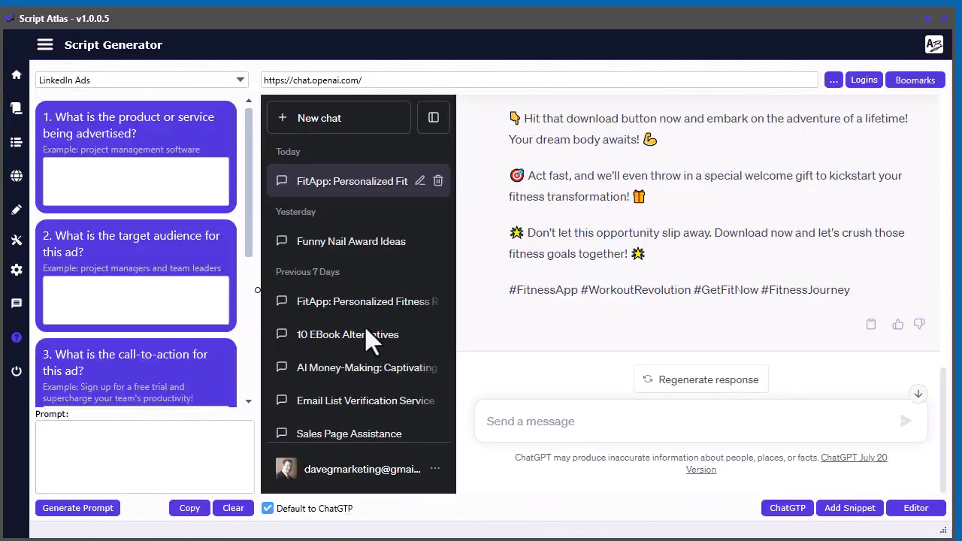
Step: Switch the script generator to Conclusions Script and from there to Blog/Article Ideas
{"action": "left_click", "coordinate": [157, 83]}
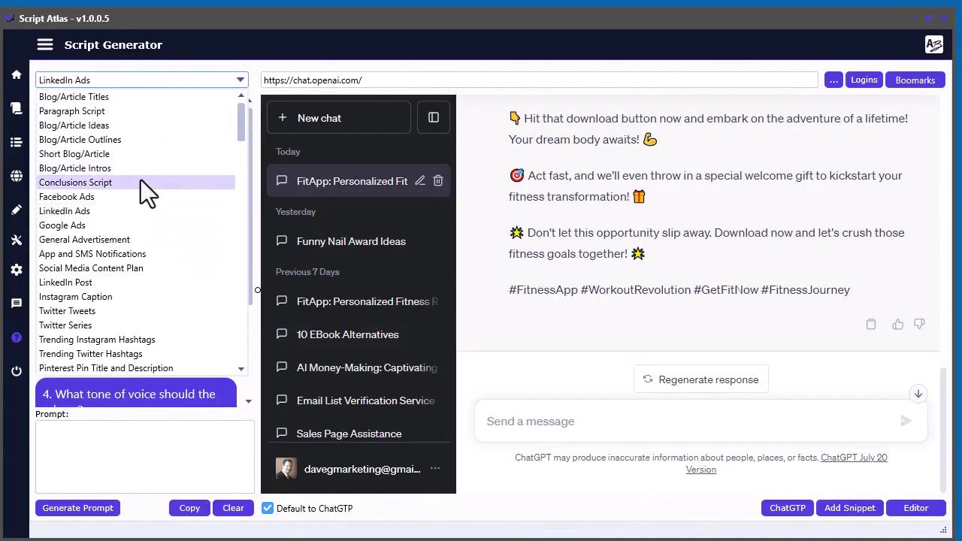
{"action": "left_click", "coordinate": [139, 182]}
{"action": "left_click", "coordinate": [137, 81]}
{"action": "left_click", "coordinate": [129, 125]}
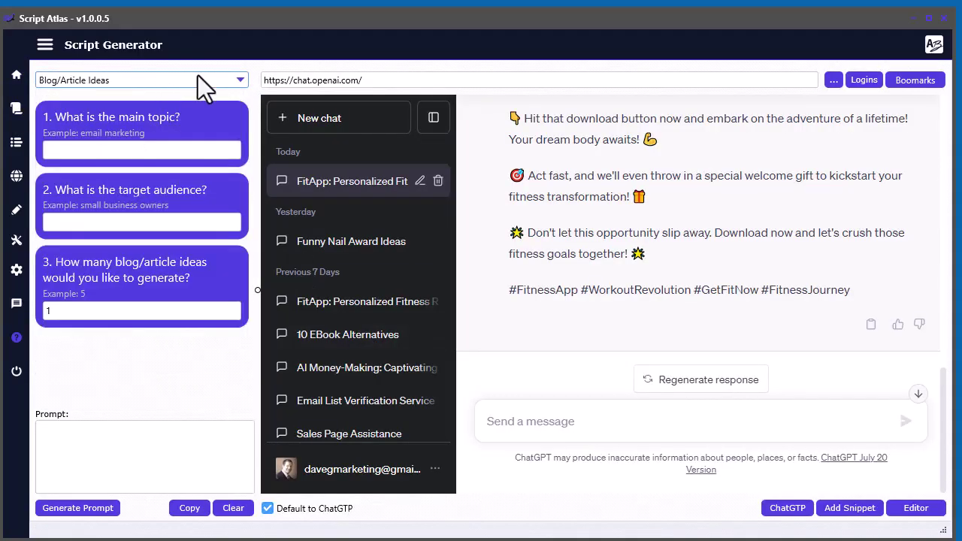
Step: Switch the script generator to the Unique Value Proposition script
{"action": "left_click", "coordinate": [197, 79]}
{"action": "left_click_drag", "start_coordinate": [245, 114], "coordinate": [246, 188]}
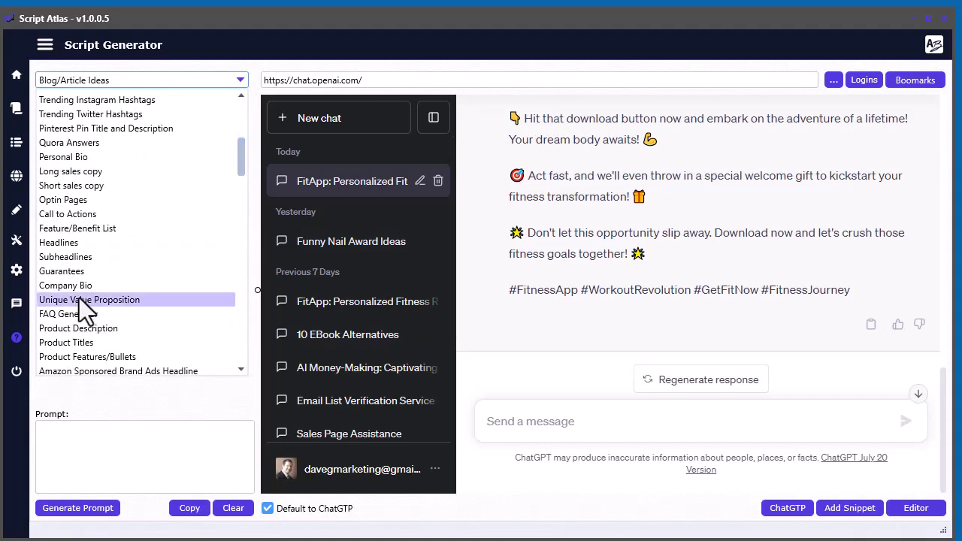
{"action": "left_click", "coordinate": [79, 299]}
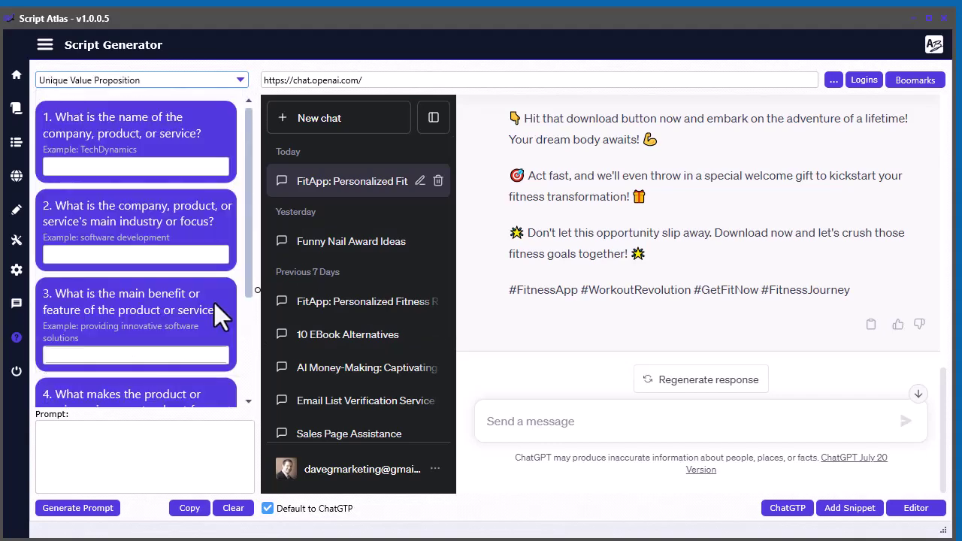
Step: Search all scripts in the library for "product" and open the Product Titles script
{"action": "left_click", "coordinate": [16, 107]}
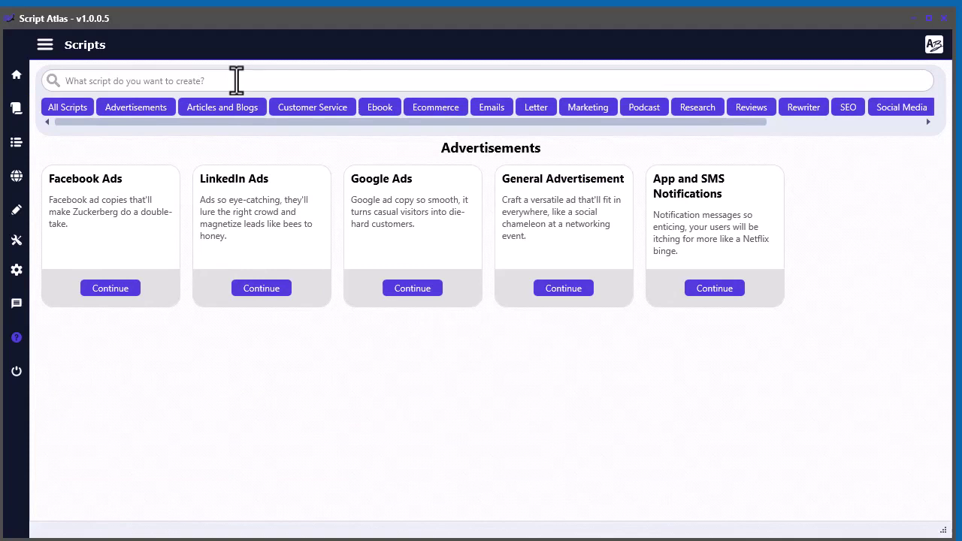
{"action": "left_click", "coordinate": [59, 109]}
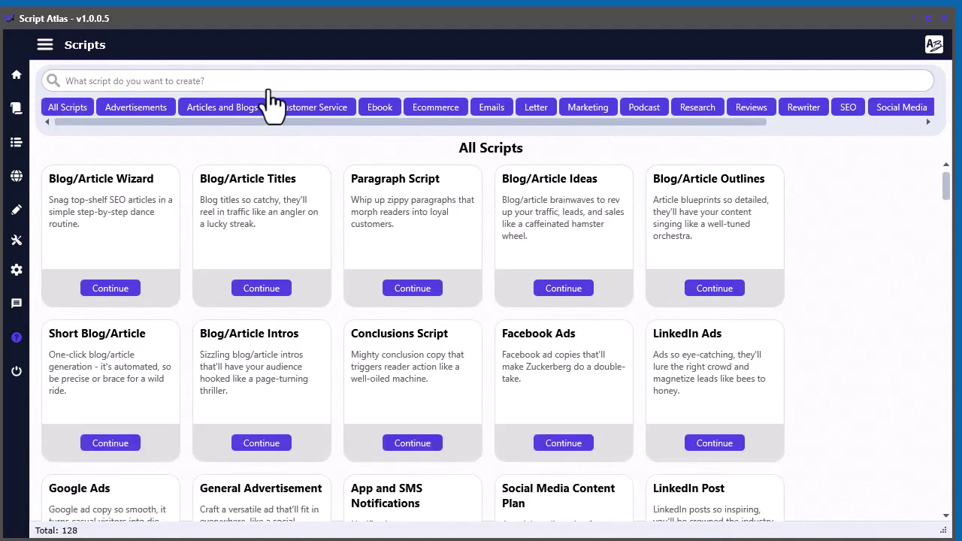
{"action": "left_click", "coordinate": [222, 81]}
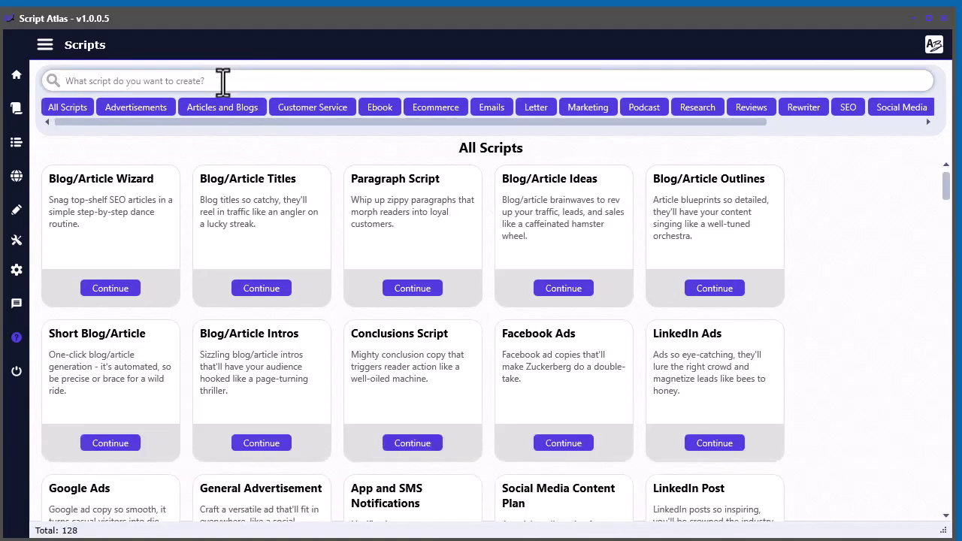
{"action": "type", "text": "product"}
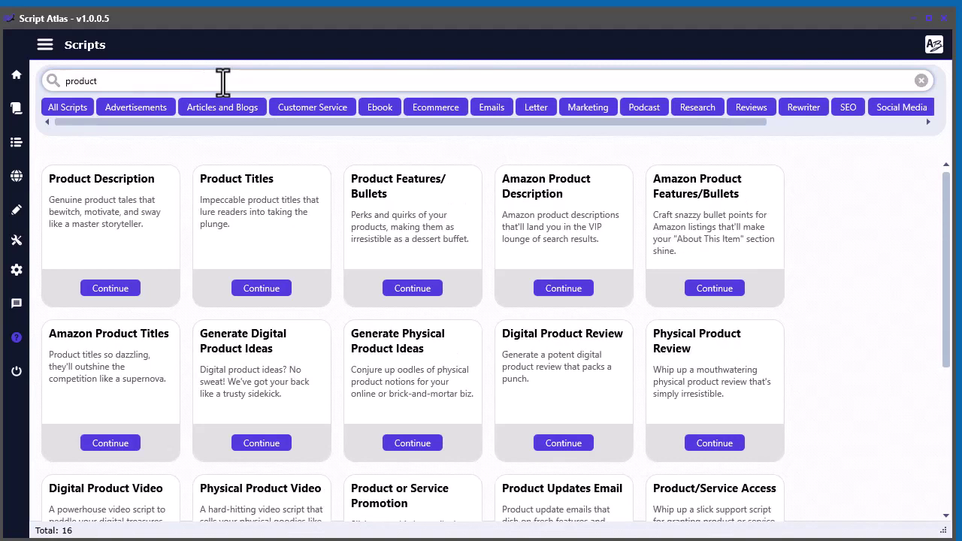
{"action": "scroll", "coordinate": [634, 307], "scroll_direction": "down", "scroll_amount": 4}
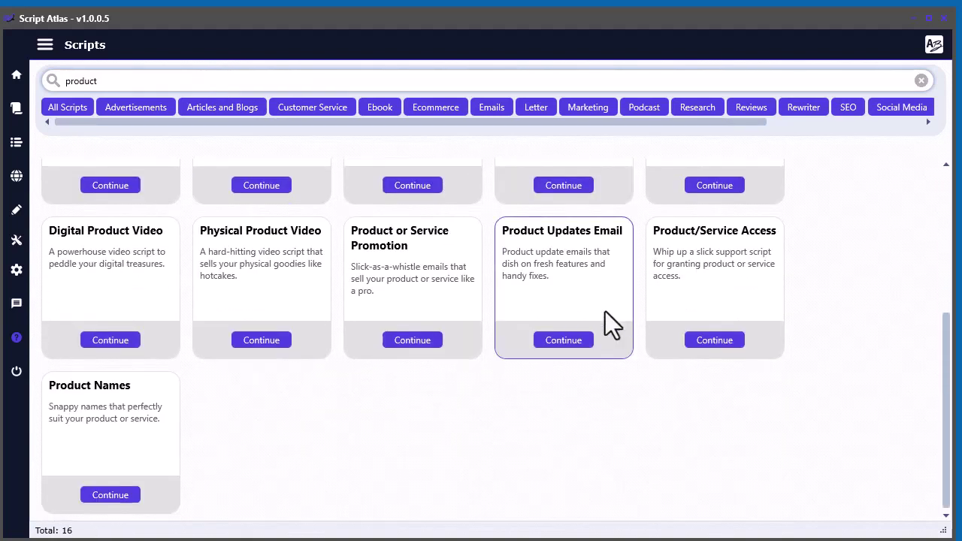
{"action": "scroll", "coordinate": [571, 331], "scroll_direction": "up", "scroll_amount": 4}
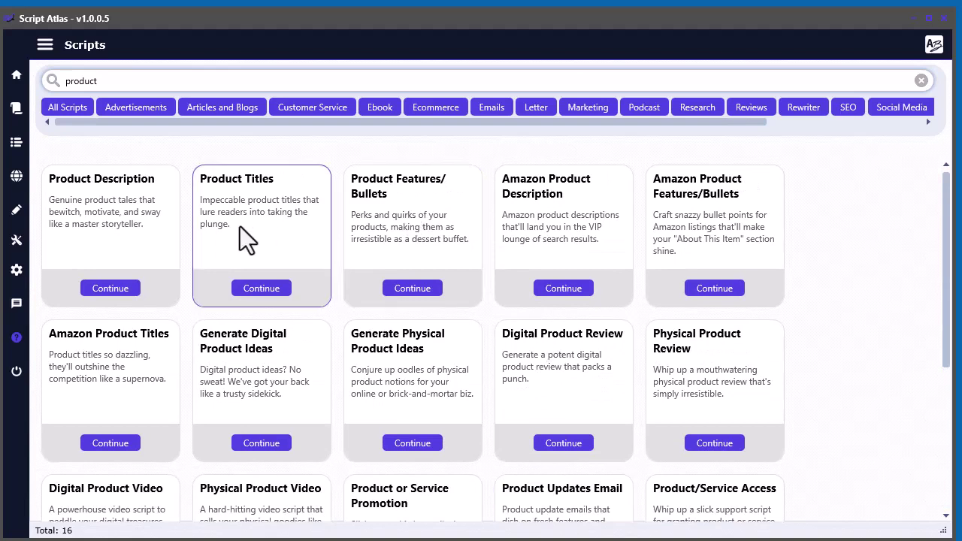
{"action": "left_click", "coordinate": [257, 288]}
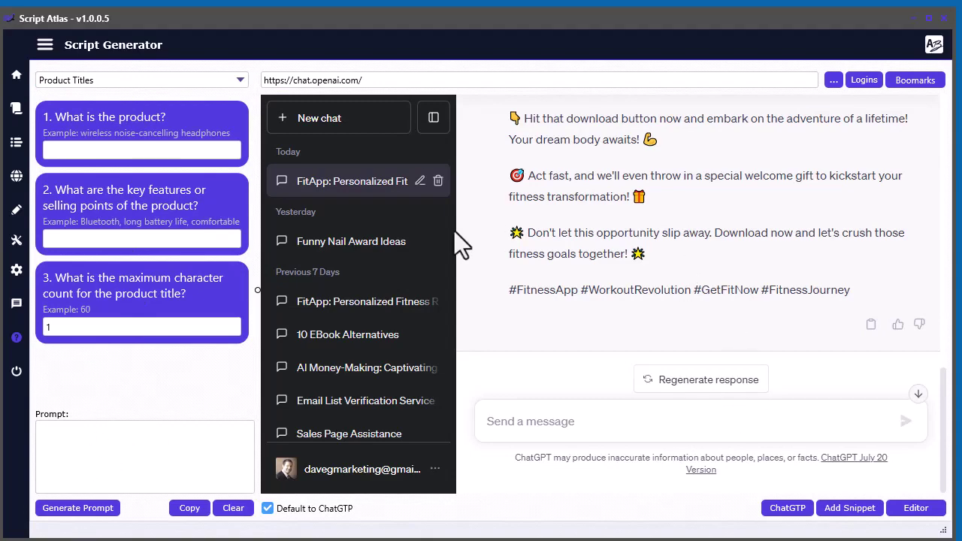
Step: Return to the script library, look through the product scripts, and show the Ebook category
{"action": "left_click", "coordinate": [16, 108]}
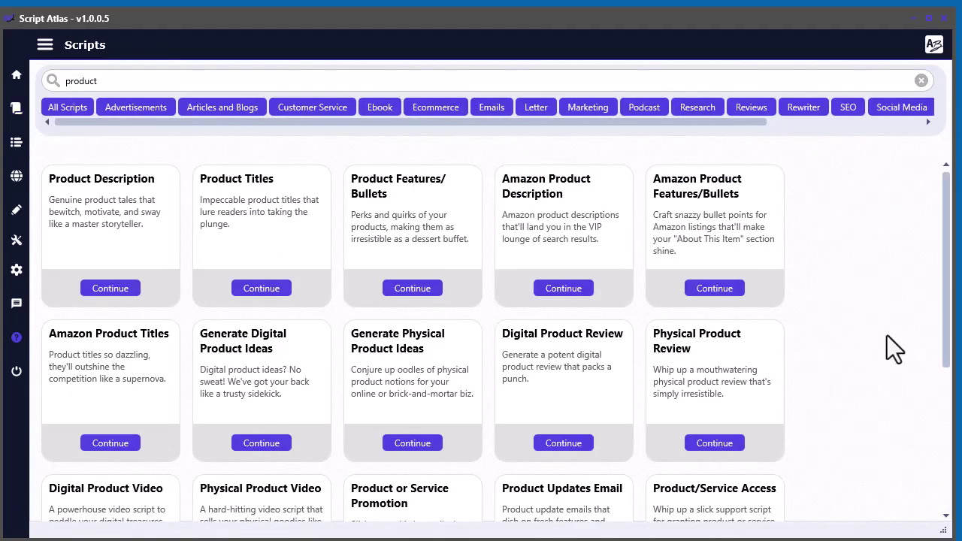
{"action": "scroll", "coordinate": [895, 368], "scroll_direction": "down", "scroll_amount": 4}
{"action": "scroll", "coordinate": [895, 368], "scroll_direction": "up", "scroll_amount": 4}
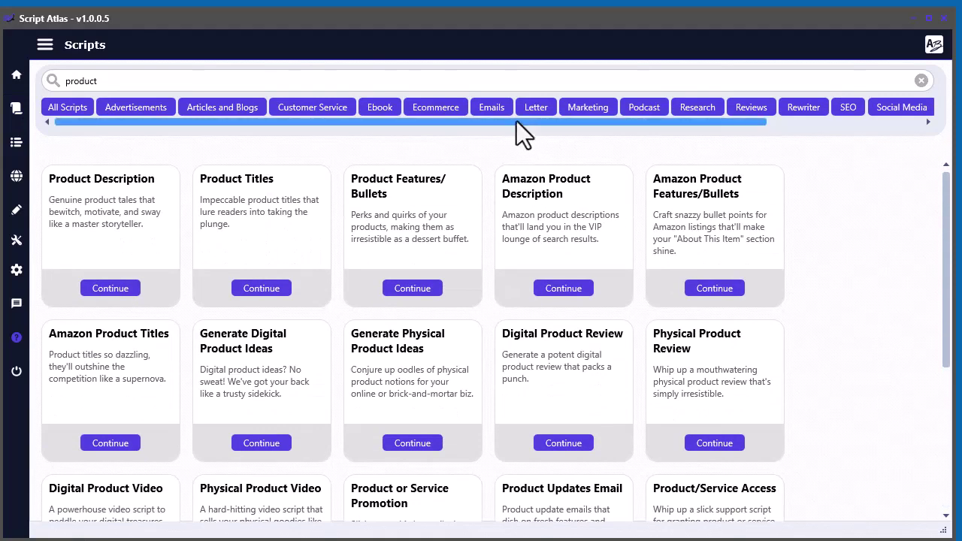
{"action": "left_click", "coordinate": [380, 109]}
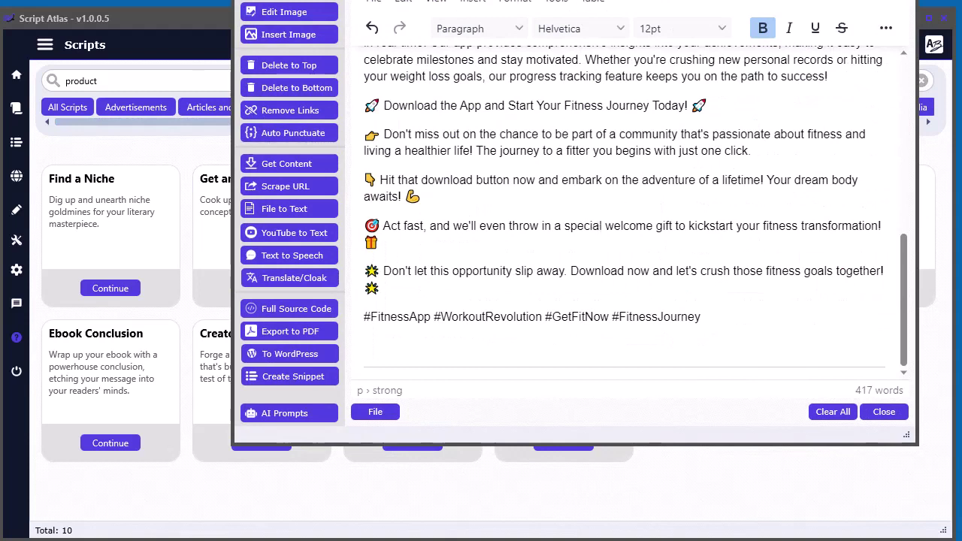
Step: Bring the Script Editor fully into view, examine its extra formatting tools and the fitness ad text, and close the editor
{"action": "left_click_drag", "start_coordinate": [573, 0], "coordinate": [559, 30]}
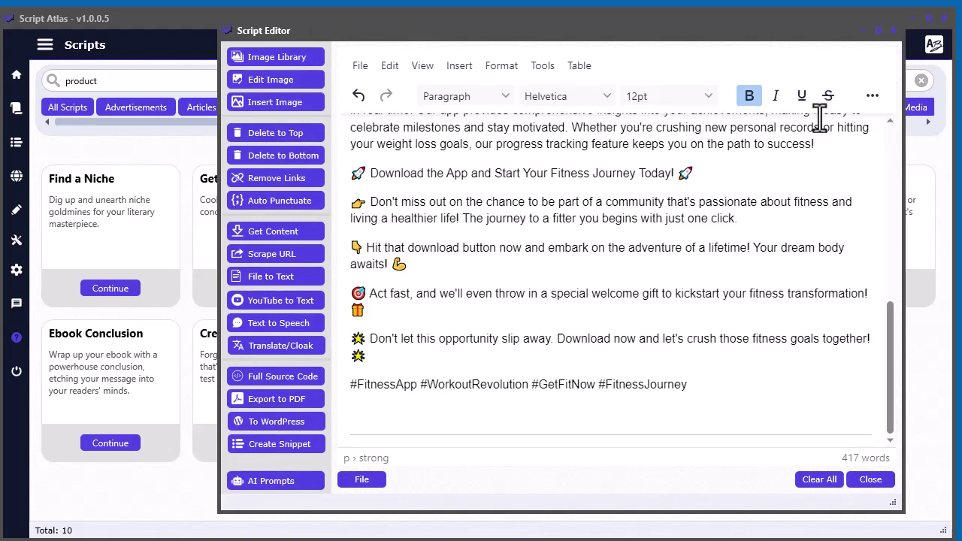
{"action": "left_click", "coordinate": [872, 95]}
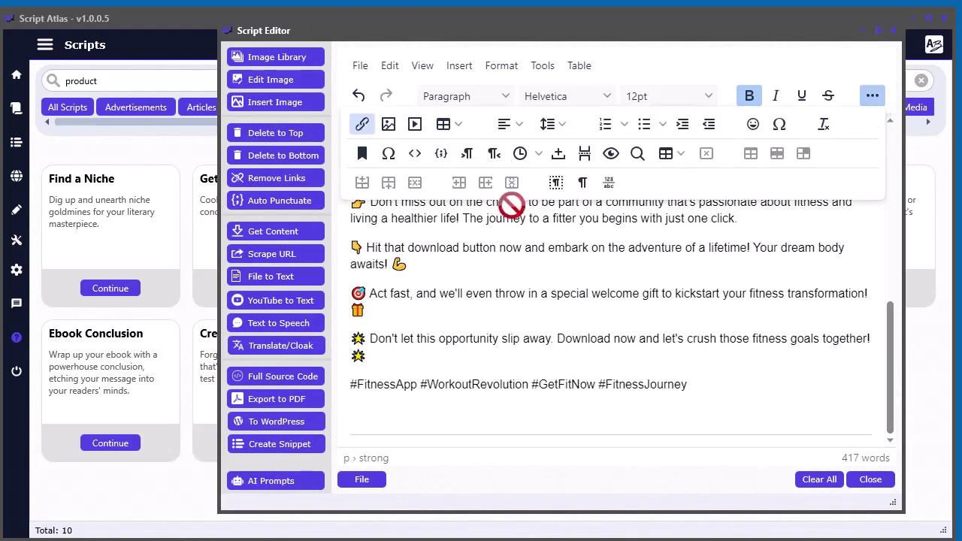
{"action": "left_click", "coordinate": [729, 294]}
{"action": "scroll", "coordinate": [751, 347], "scroll_direction": "up", "scroll_amount": 3}
{"action": "left_click", "coordinate": [869, 97]}
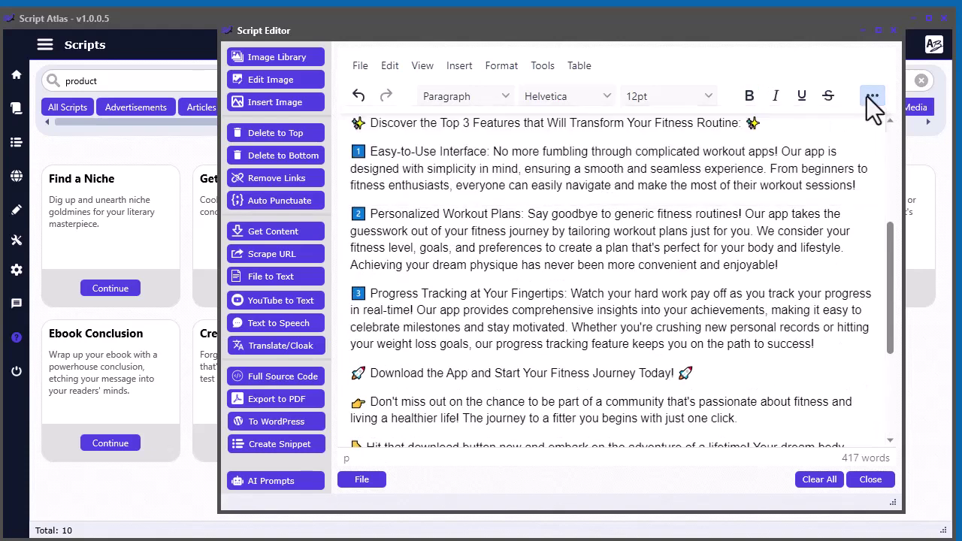
{"action": "scroll", "coordinate": [729, 319], "scroll_direction": "up", "scroll_amount": 3}
{"action": "scroll", "coordinate": [729, 319], "scroll_direction": "up", "scroll_amount": 2}
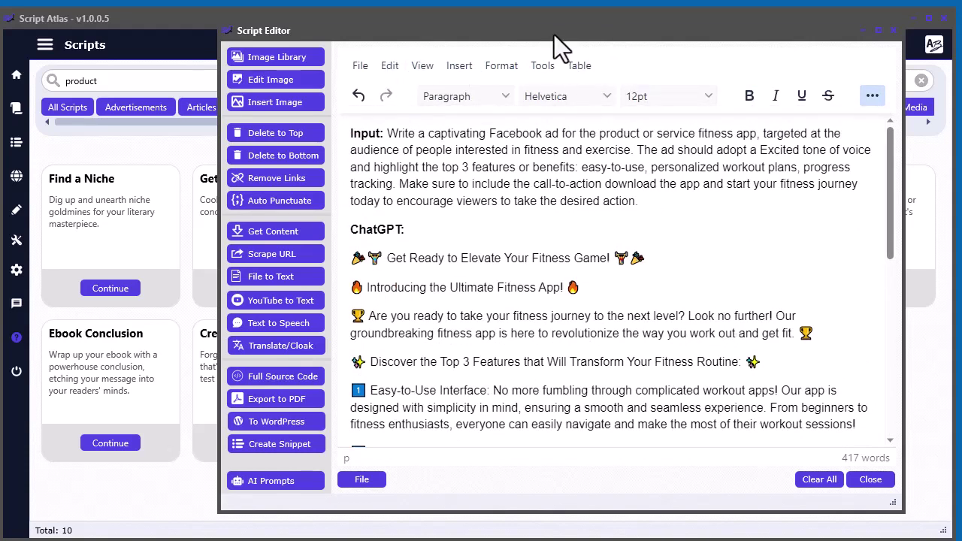
{"action": "key", "text": "Escape"}
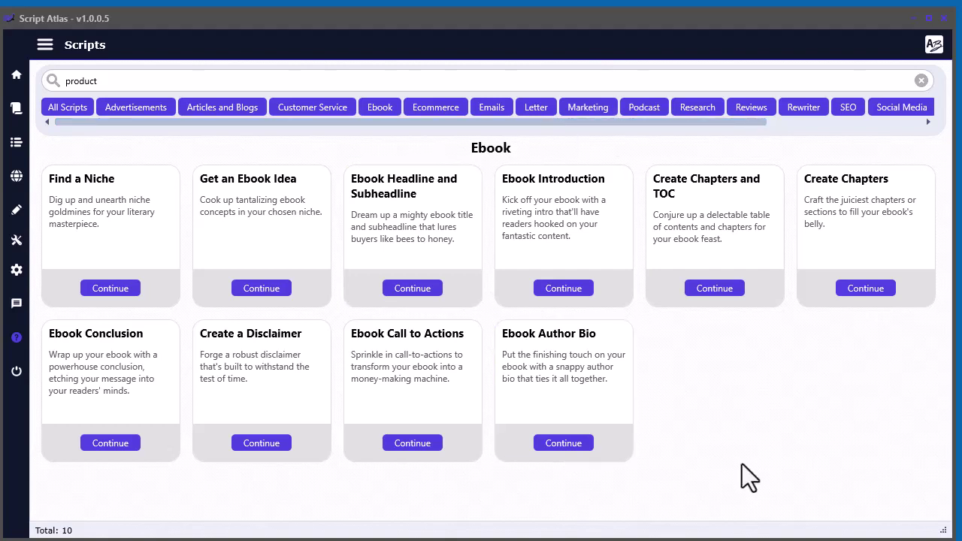
Step: Open the Ebook Introduction script and review its questions and the existing fitness ad chat
{"action": "left_click", "coordinate": [565, 289]}
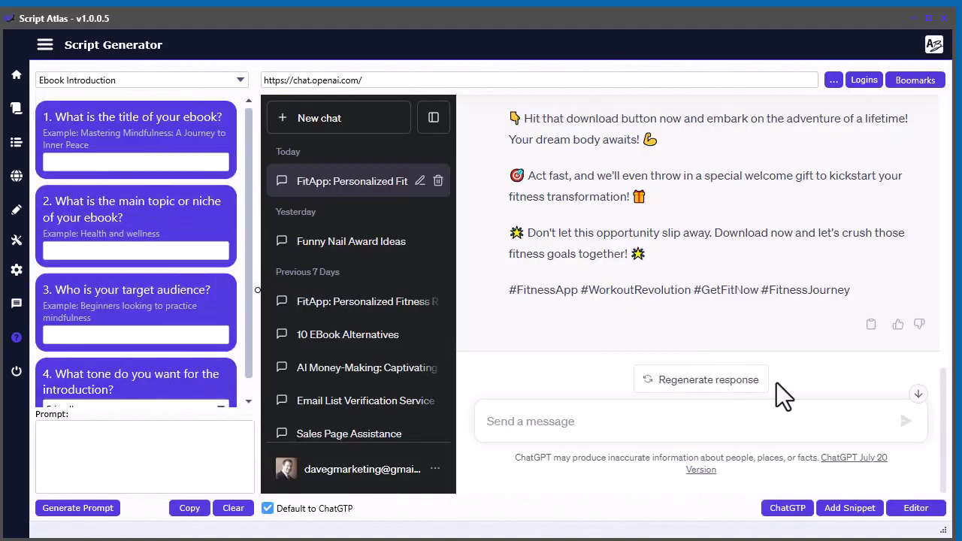
{"action": "scroll", "coordinate": [141, 397], "scroll_direction": "down", "scroll_amount": 1}
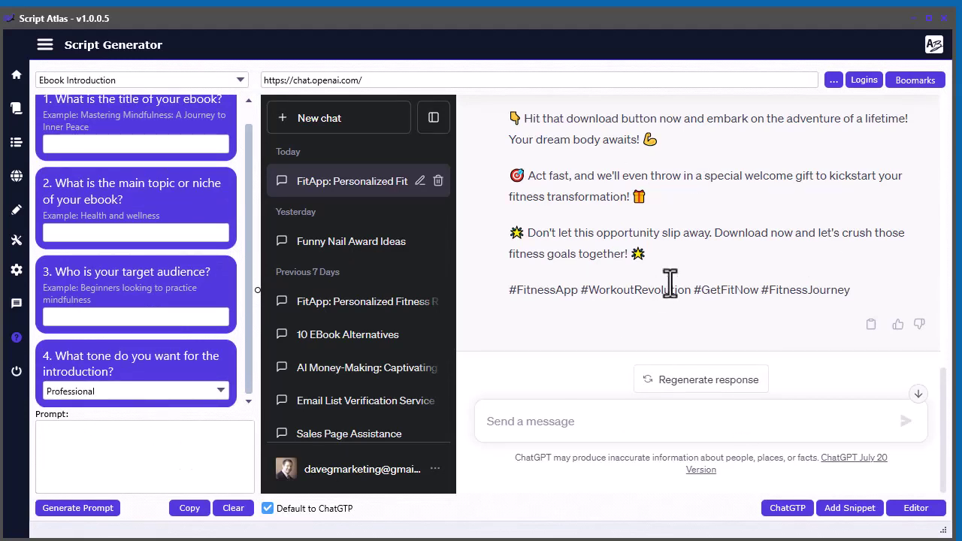
{"action": "scroll", "coordinate": [688, 301], "scroll_direction": "up", "scroll_amount": 10}
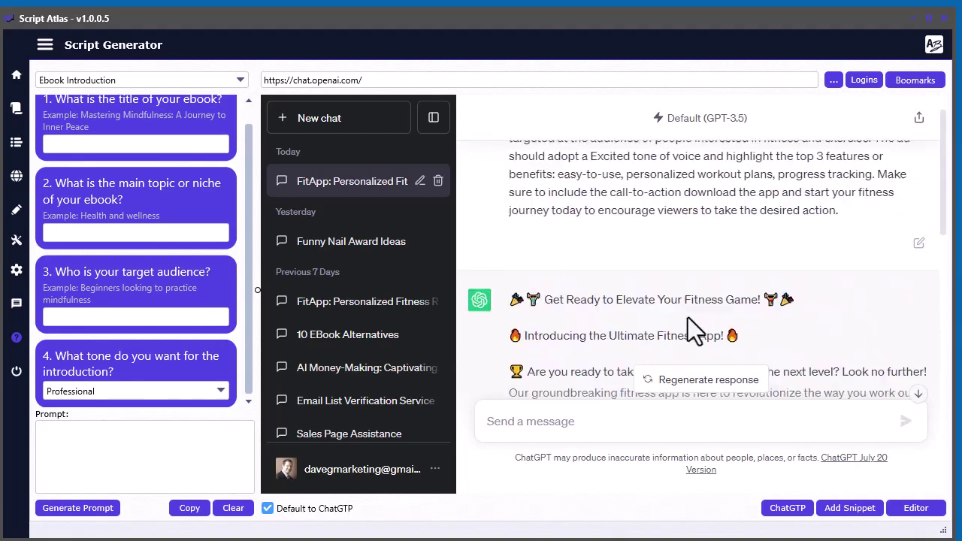